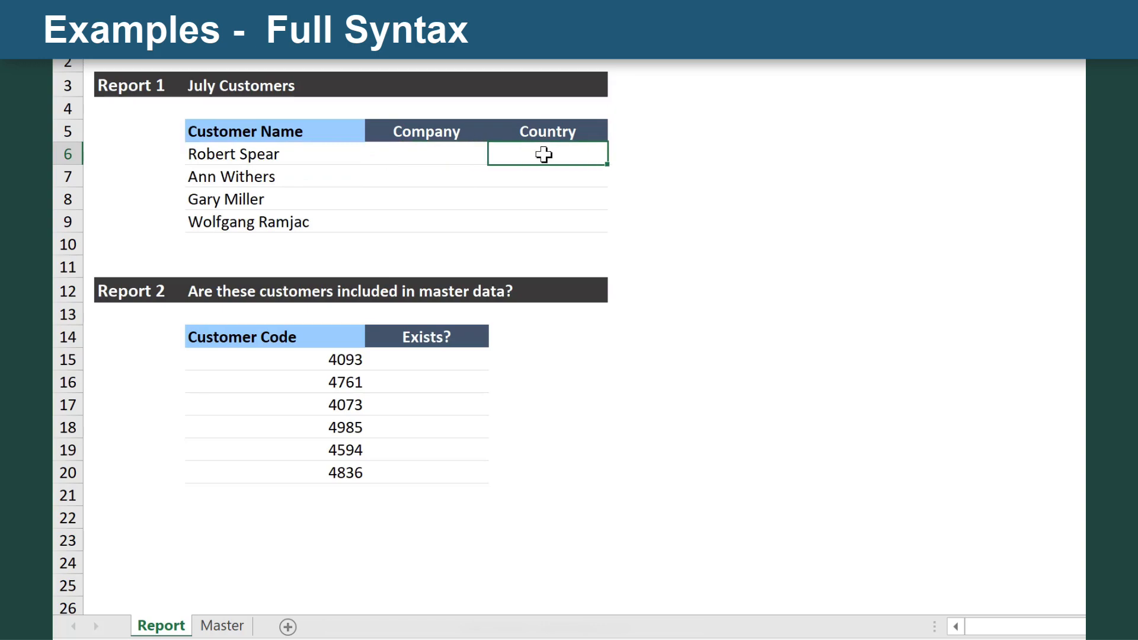
Step: Go from the Report sheet to the Master sheet and enter the full name of the customer in row 12 into G5
{"action": "left_click", "coordinate": [289, 365]}
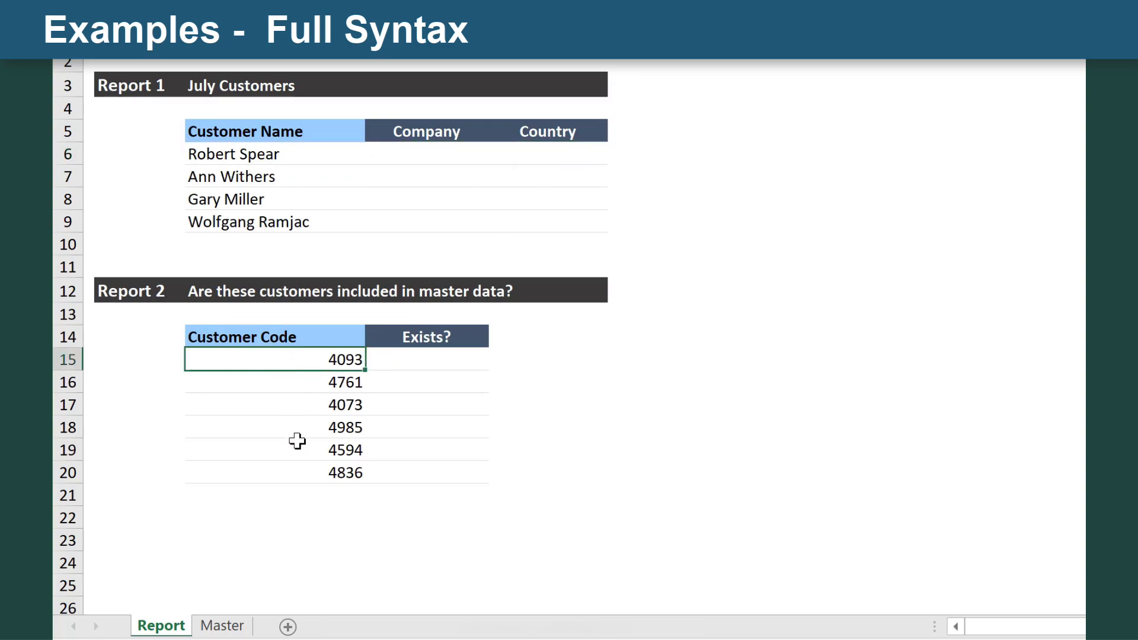
{"action": "left_click", "coordinate": [409, 359]}
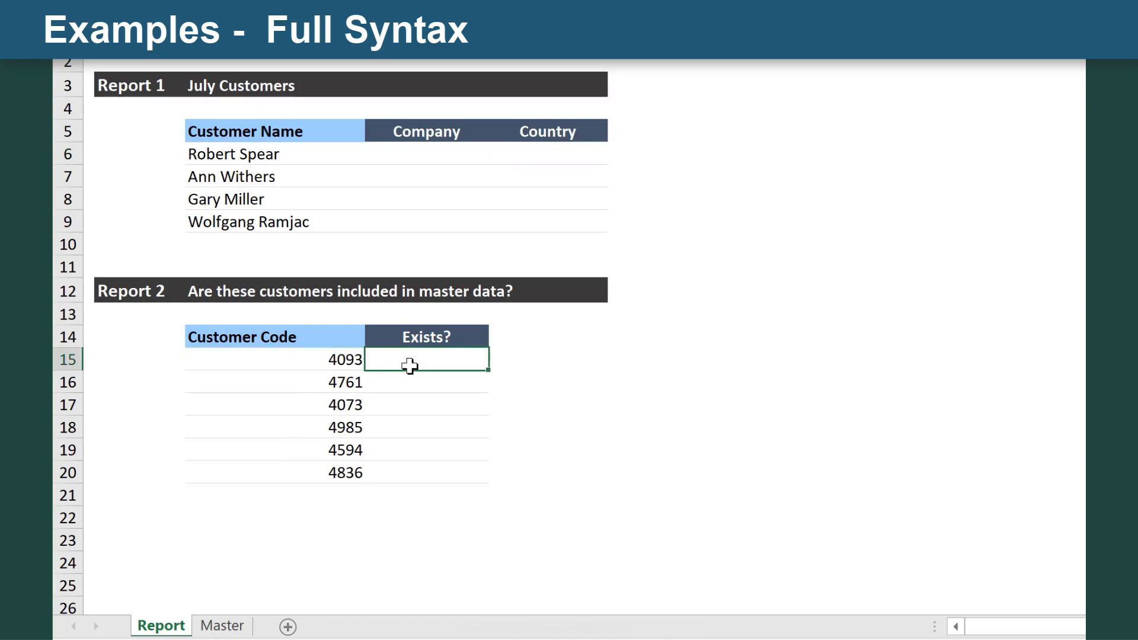
{"action": "left_click", "coordinate": [224, 625]}
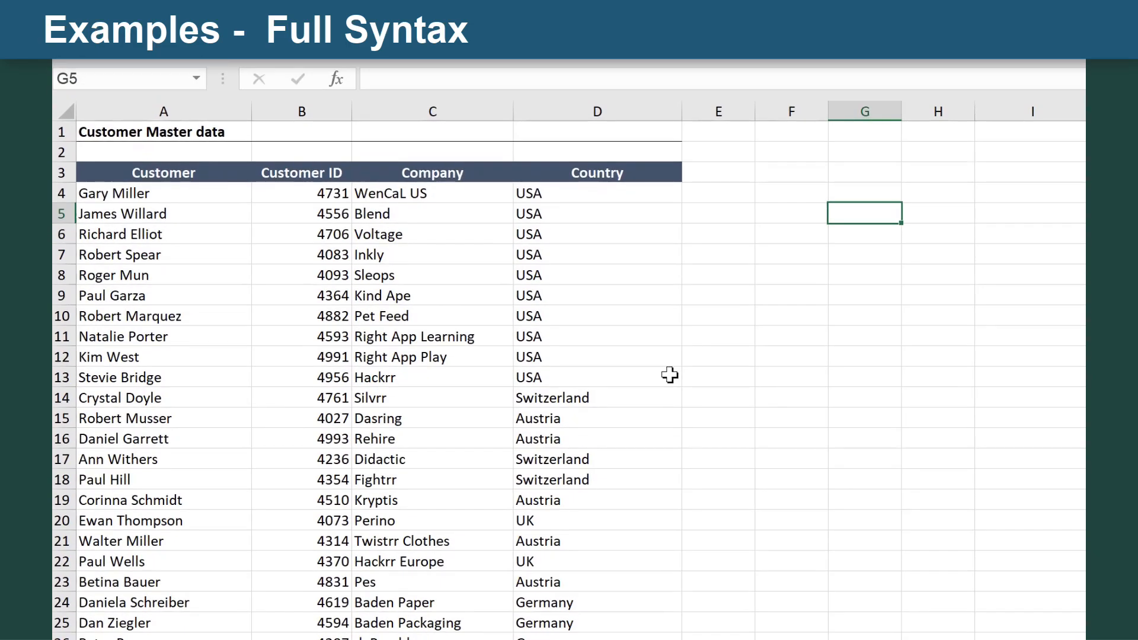
{"action": "type", "text": "Kim West"}
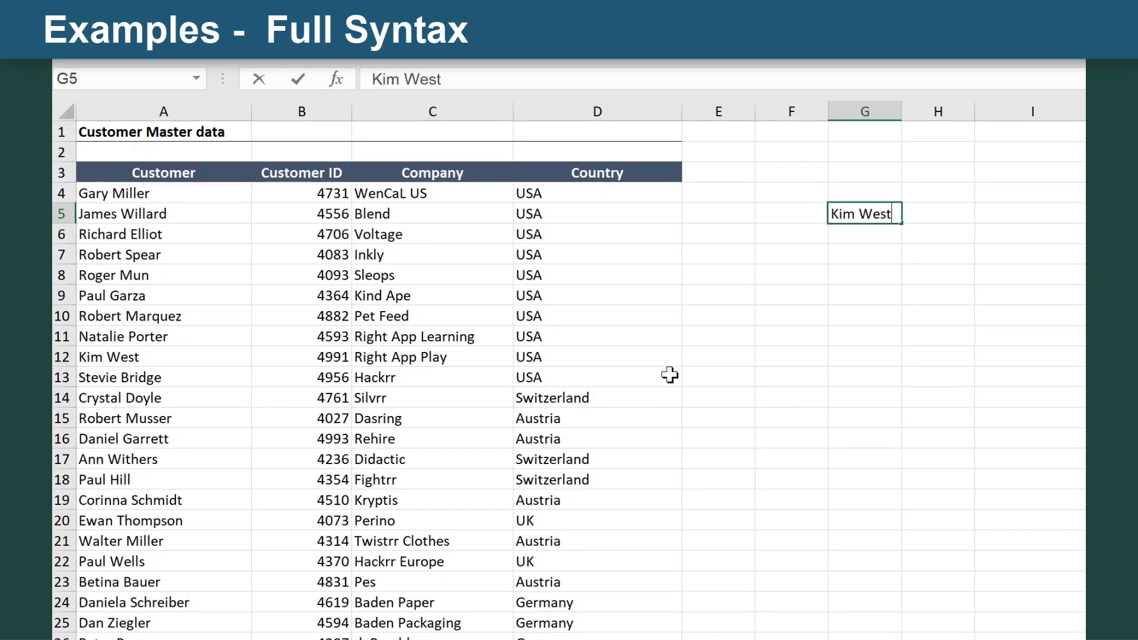
{"action": "key", "text": "ctrl+Return"}
Step: Enter =VLOOKUP(G5,A4:B32,2) in H5 to look up the Customer ID, leaving out the range_lookup argument
{"action": "key", "text": "Right"}
{"action": "type", "text": "=Vlookup("}
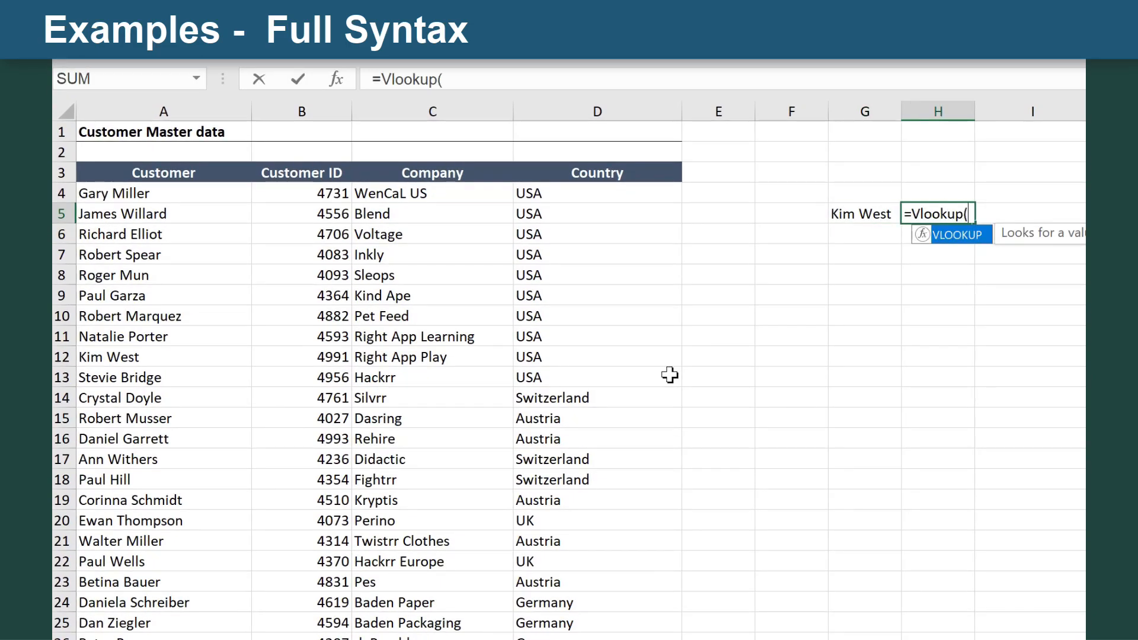
{"action": "left_click", "coordinate": [847, 217]}
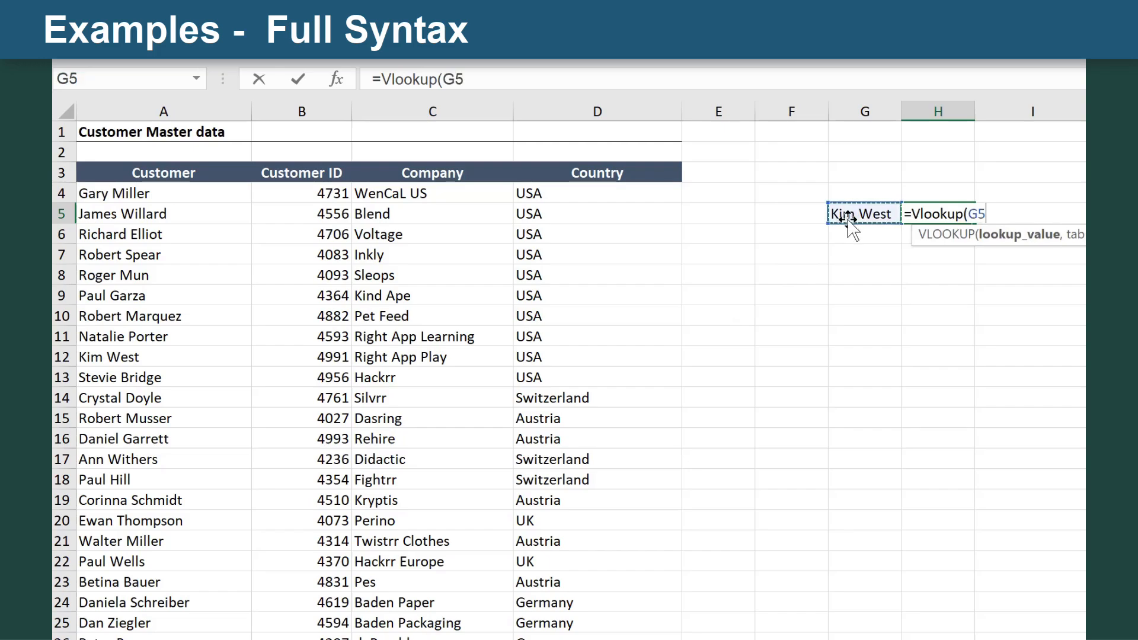
{"action": "type", "text": ","}
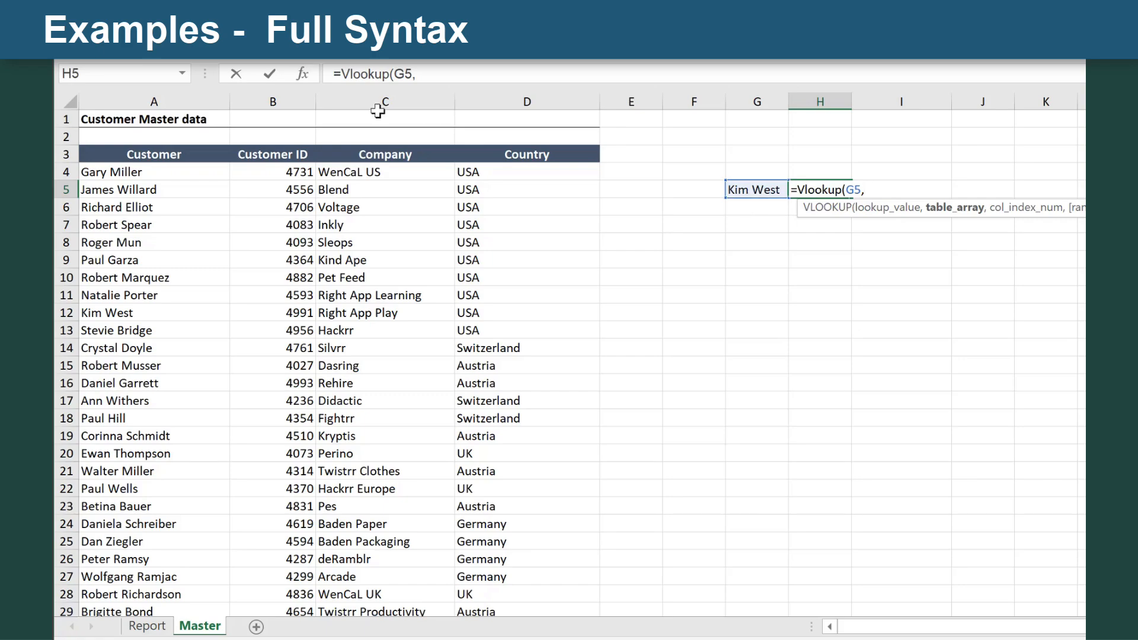
{"action": "left_click", "coordinate": [197, 173]}
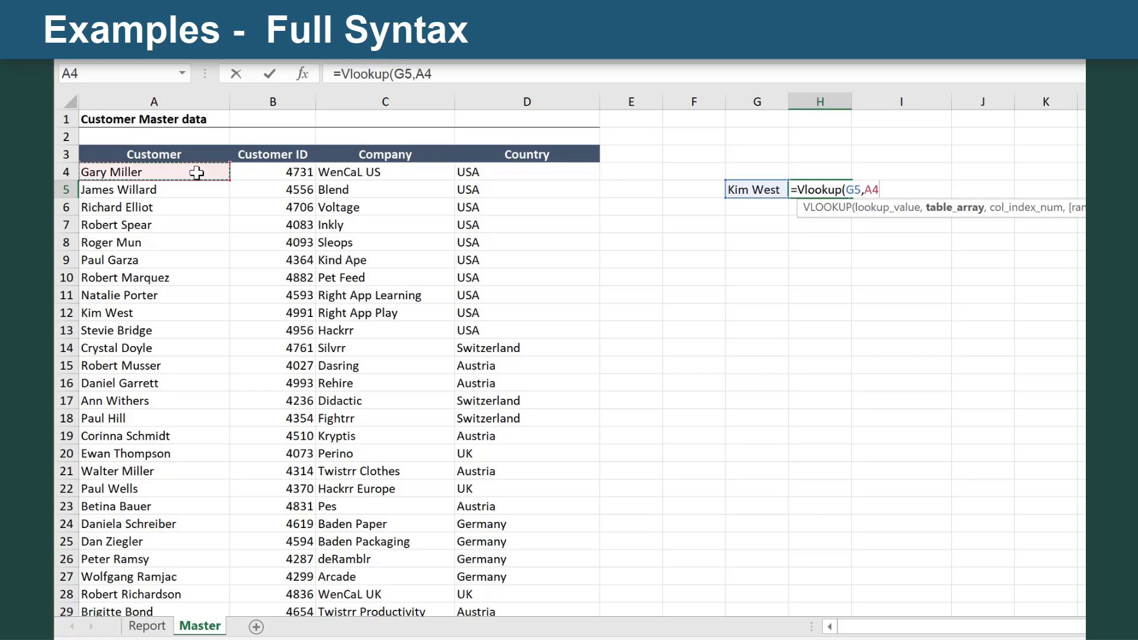
{"action": "key", "text": "shift+Right"}
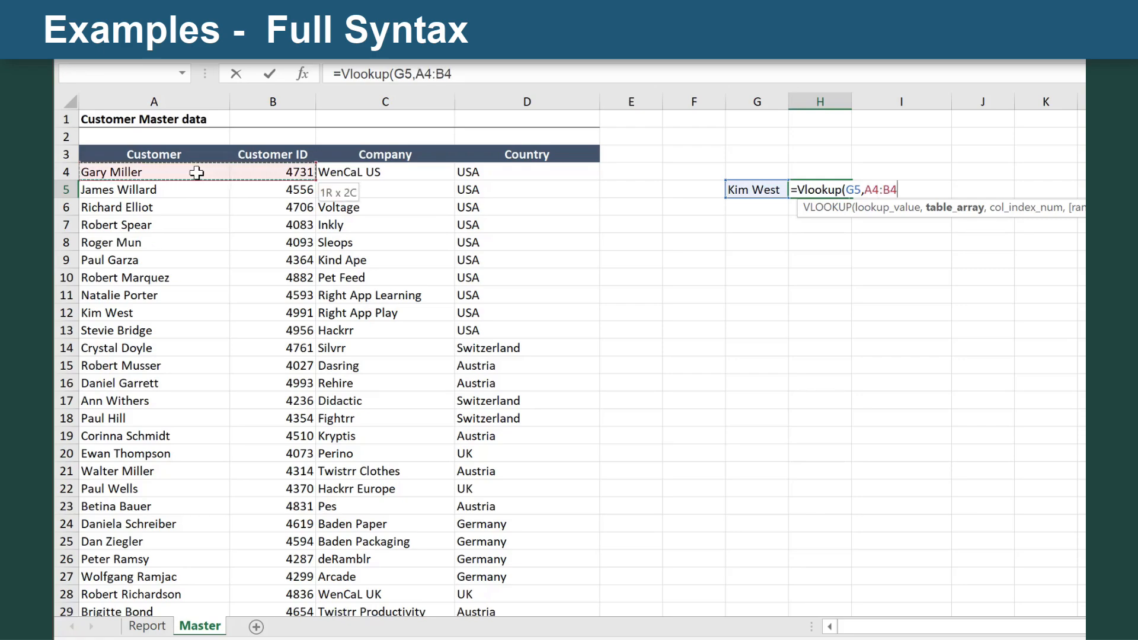
{"action": "key", "text": "ctrl+shift+Down"}
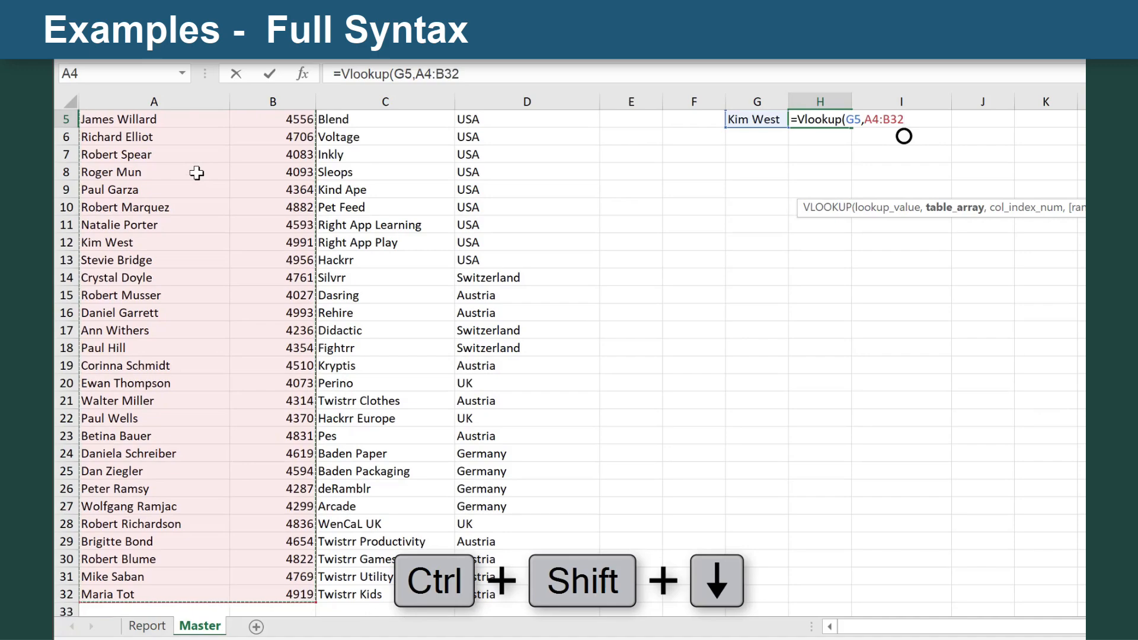
{"action": "type", "text": ","}
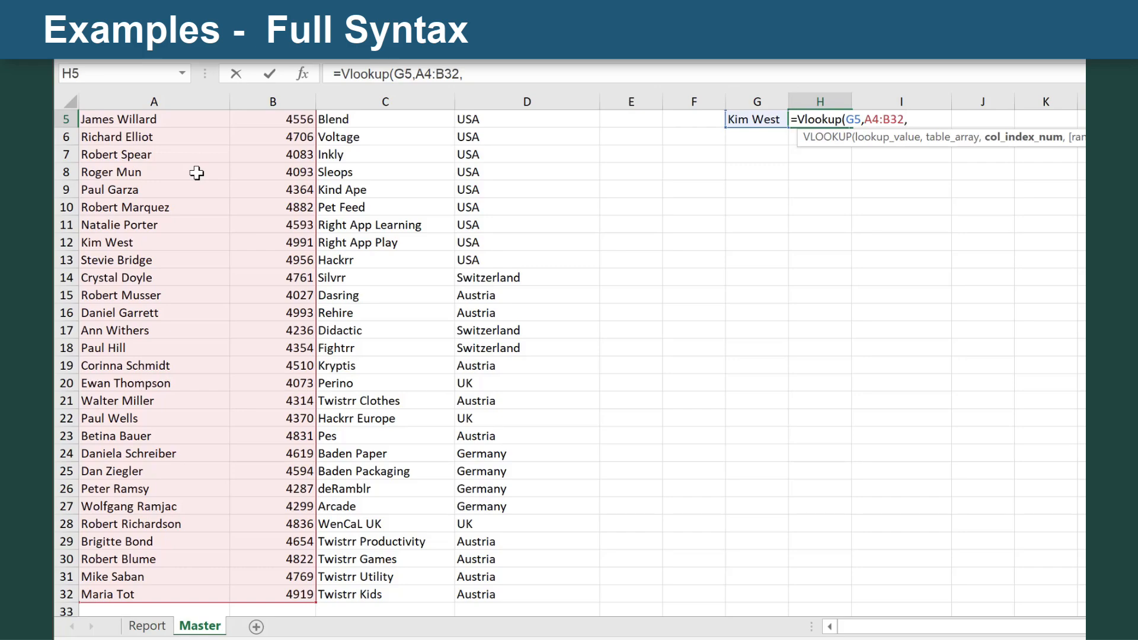
{"action": "type", "text": "2,"}
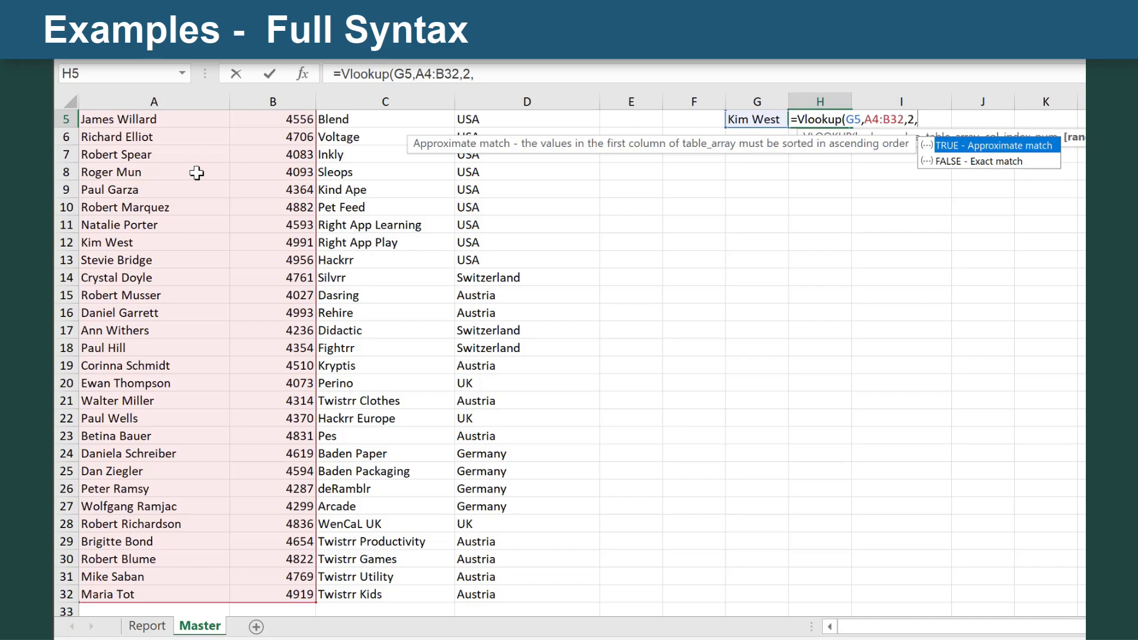
{"action": "key", "text": "BackSpace"}
{"action": "type", "text": ")"}
{"action": "key", "text": "ctrl+Return"}
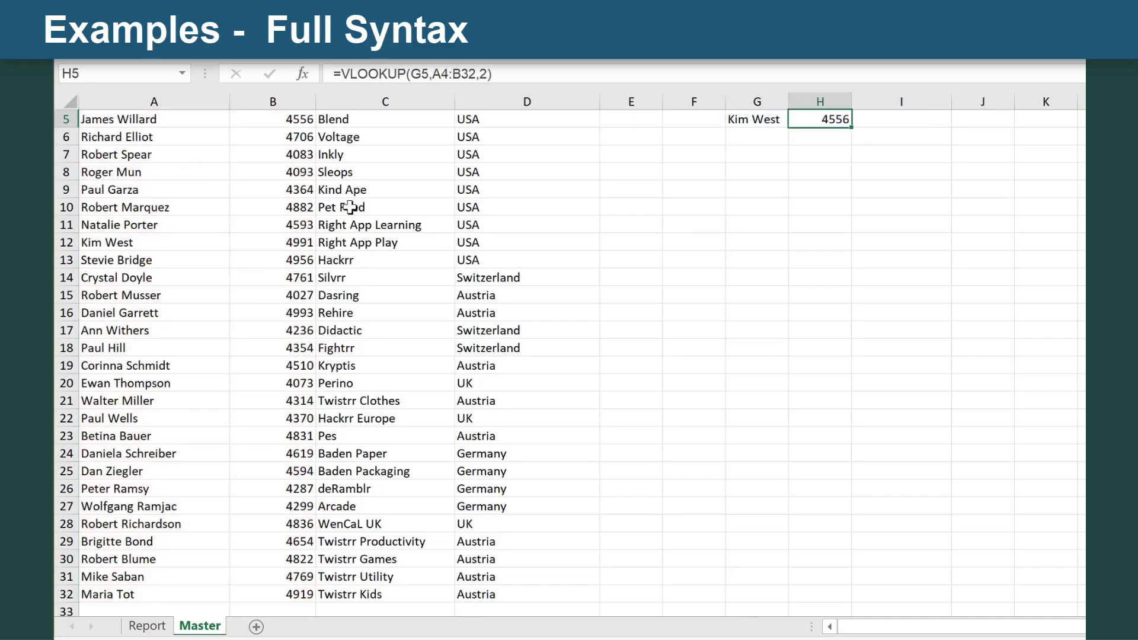
Step: Compare the lookup result in H5 with the customer's actual Customer ID in B12
{"action": "scroll", "coordinate": [729, 263], "scroll_direction": "up", "scroll_amount": 2}
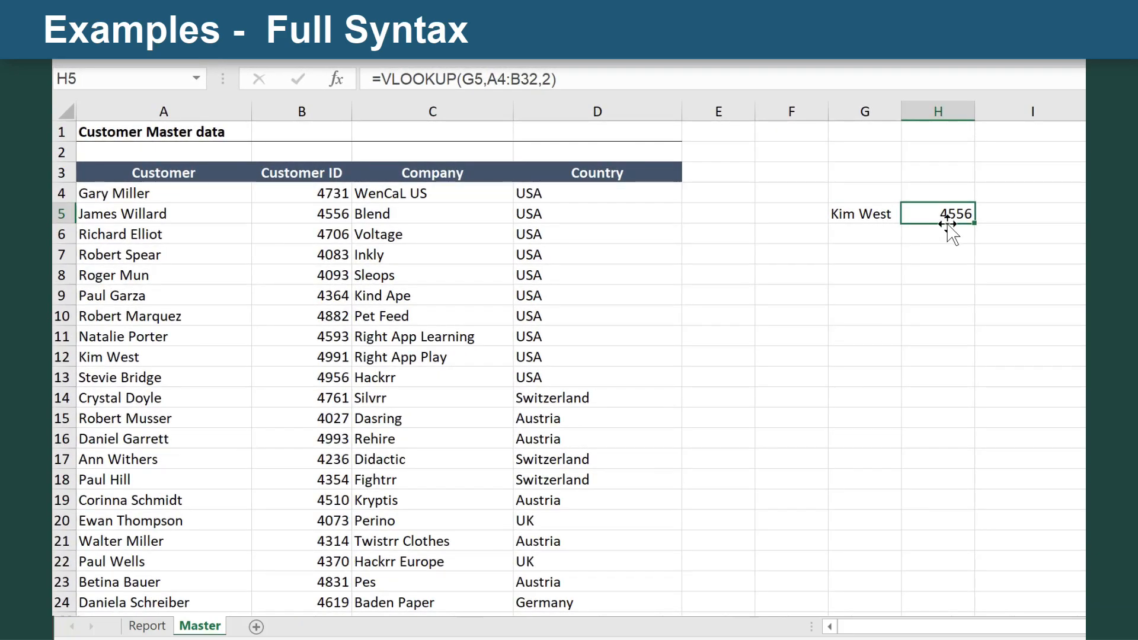
{"action": "left_click", "coordinate": [119, 359]}
{"action": "left_click", "coordinate": [283, 361]}
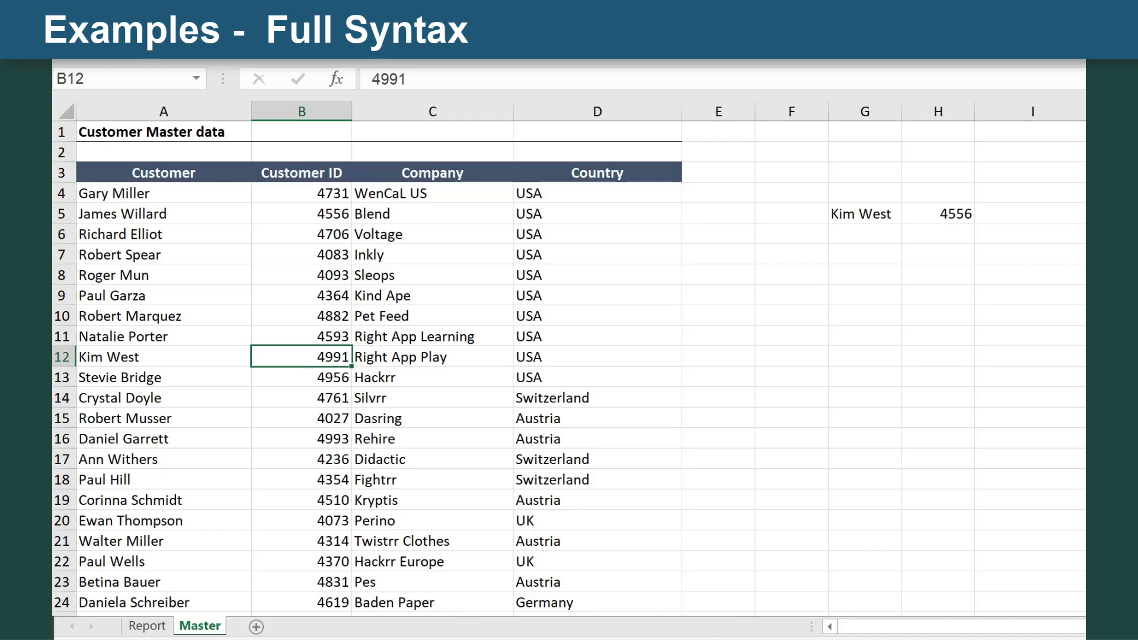
{"action": "left_click", "coordinate": [938, 214]}
Step: Sort the customer master data A to Z by the Customer column
{"action": "left_click", "coordinate": [164, 337]}
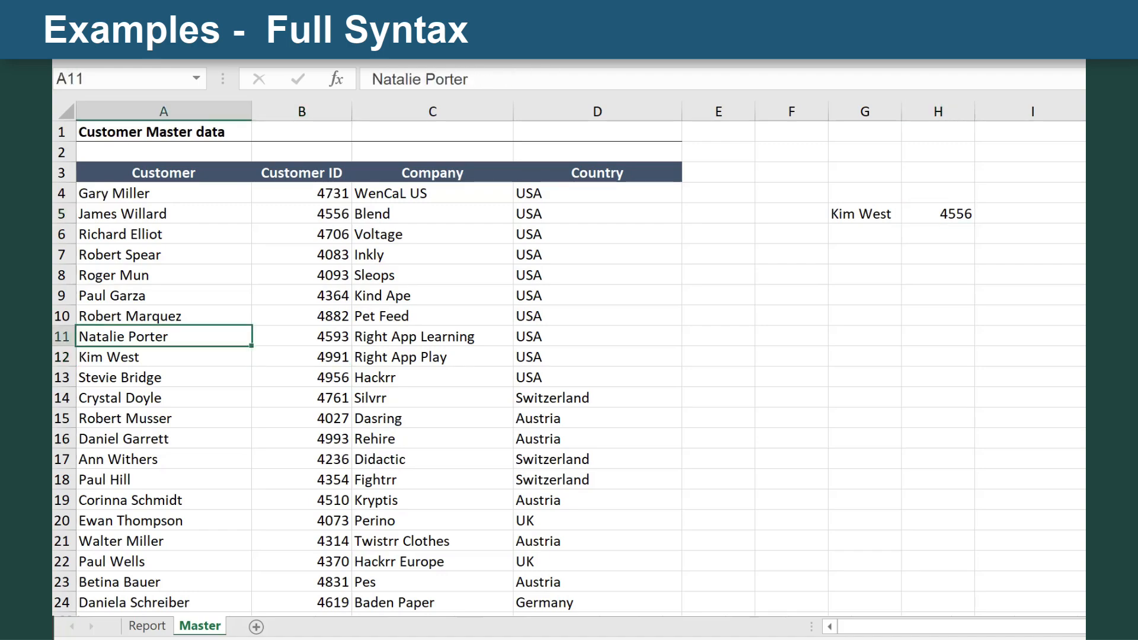
{"action": "right_click", "coordinate": [190, 339]}
{"action": "mouse_move", "coordinate": [262, 194]}
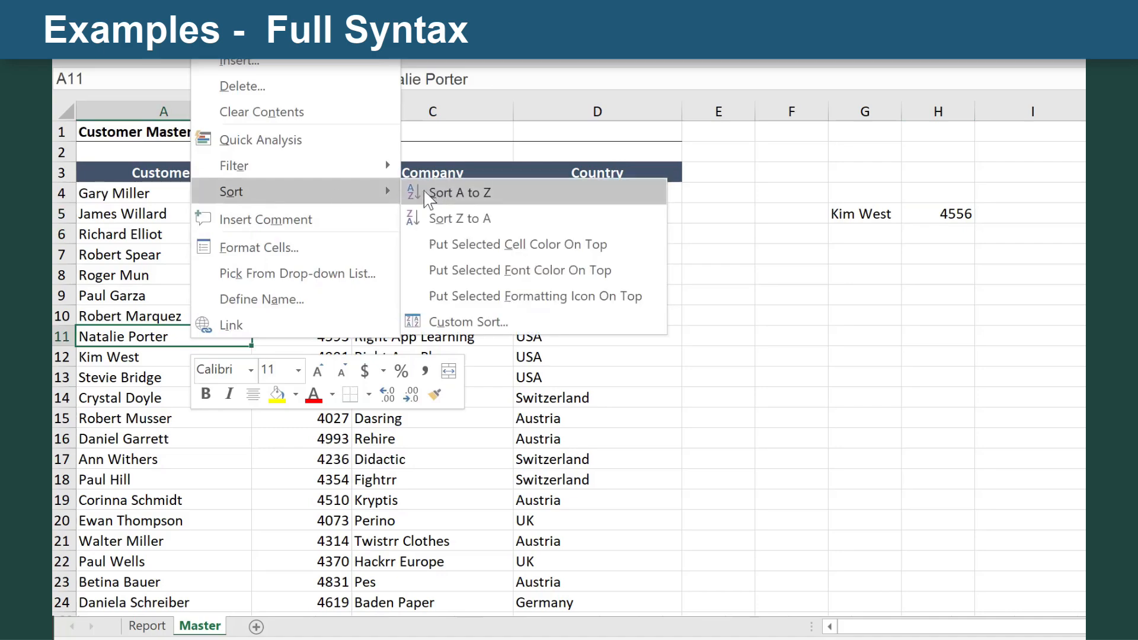
{"action": "left_click", "coordinate": [427, 195]}
Step: Check the lookup result in H5 against the customer's ID in B15 of the sorted data
{"action": "left_click", "coordinate": [928, 222]}
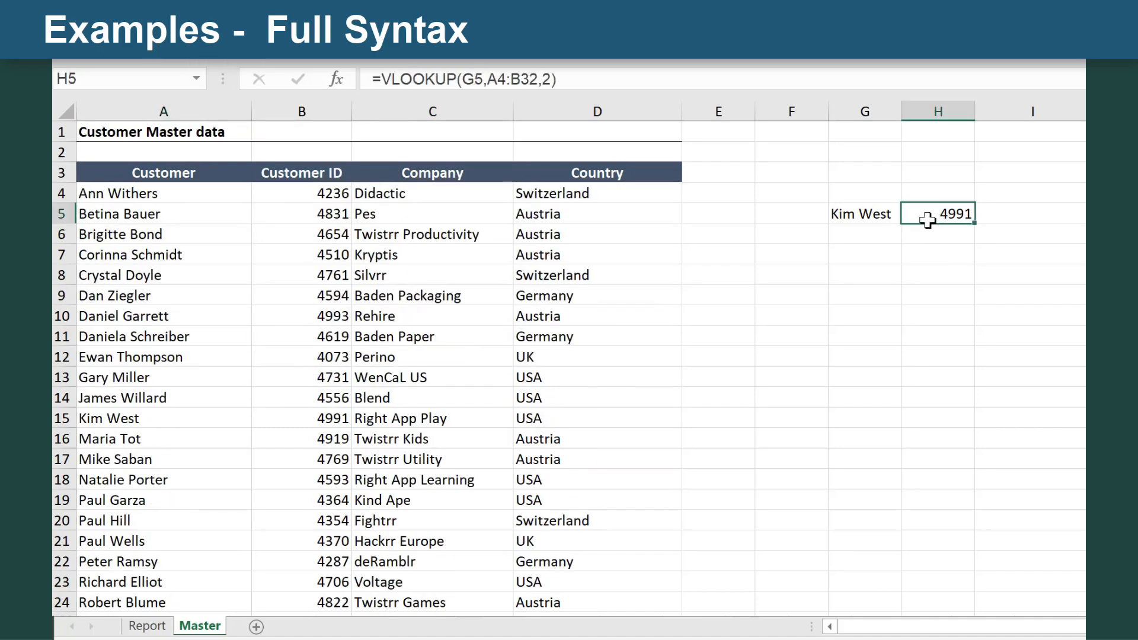
{"action": "left_click", "coordinate": [302, 420]}
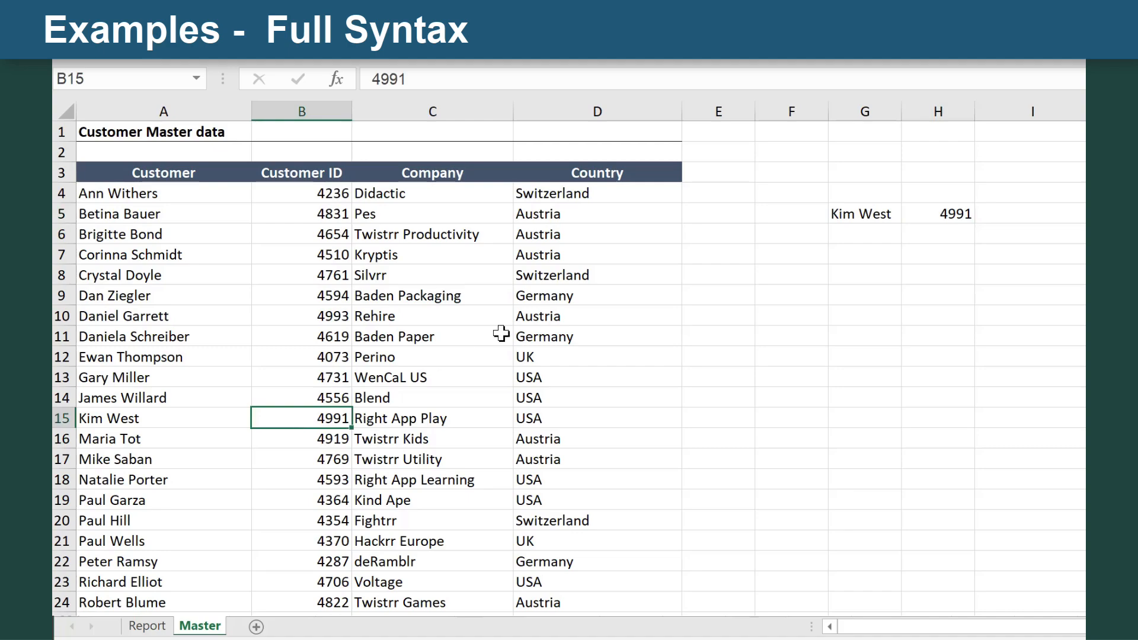
{"action": "left_click", "coordinate": [937, 210]}
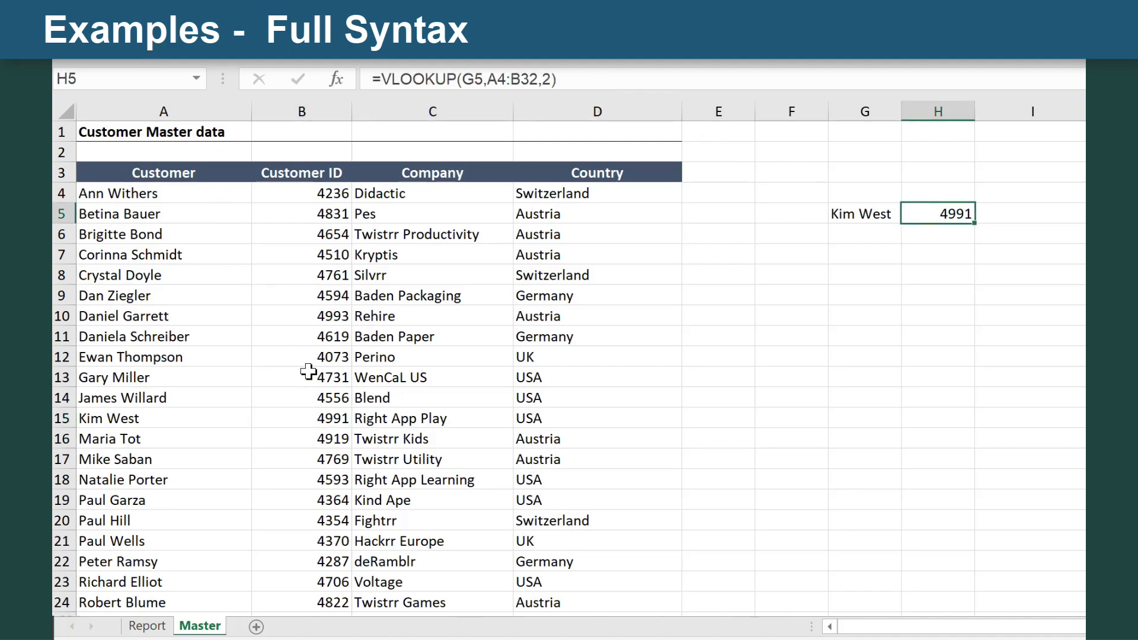
Step: Undo the A to Z sort of the master data and select the customer's ID in B12
{"action": "key", "text": "ctrl+z"}
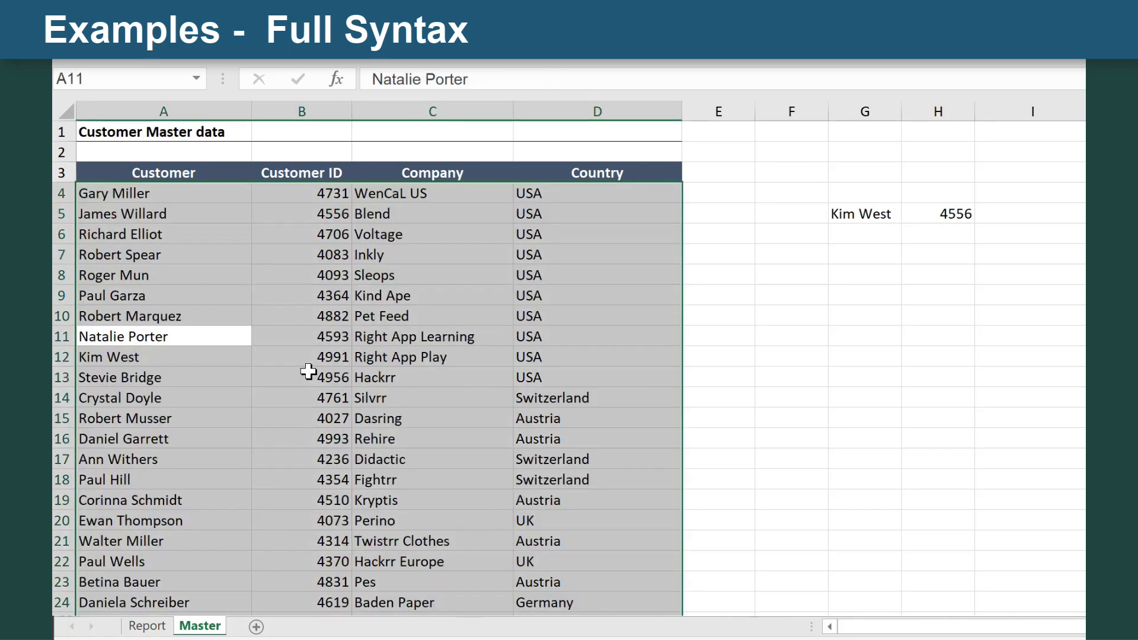
{"action": "left_click", "coordinate": [319, 361]}
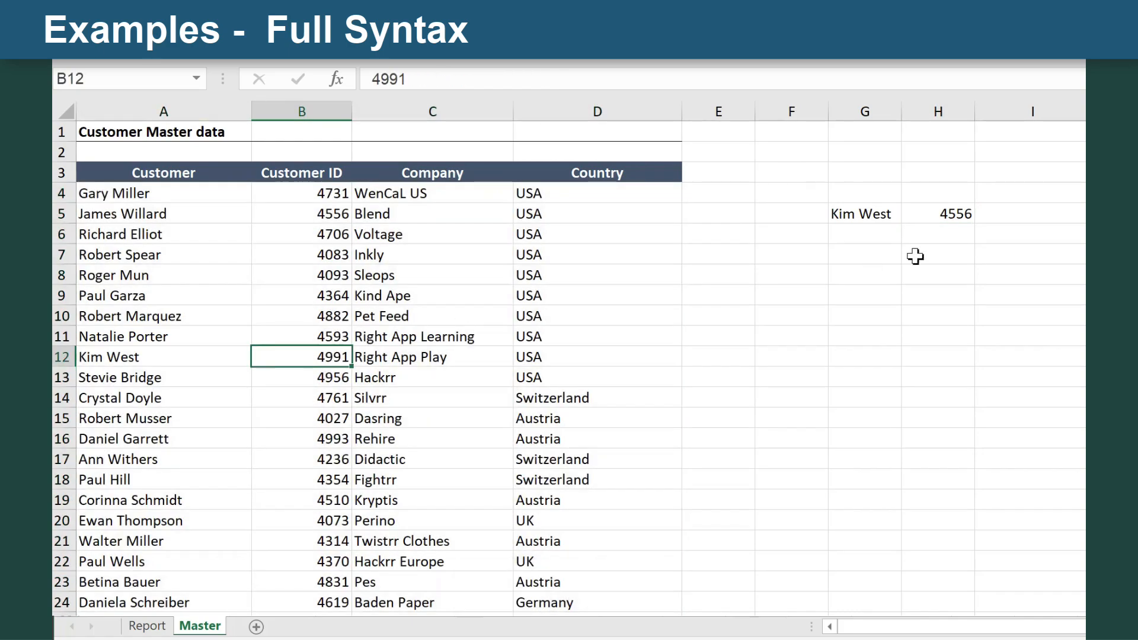
Step: Add FALSE as the range_lookup argument of the VLOOKUP formula in H5 to force an exact match
{"action": "left_click", "coordinate": [936, 214]}
{"action": "left_click", "coordinate": [545, 77]}
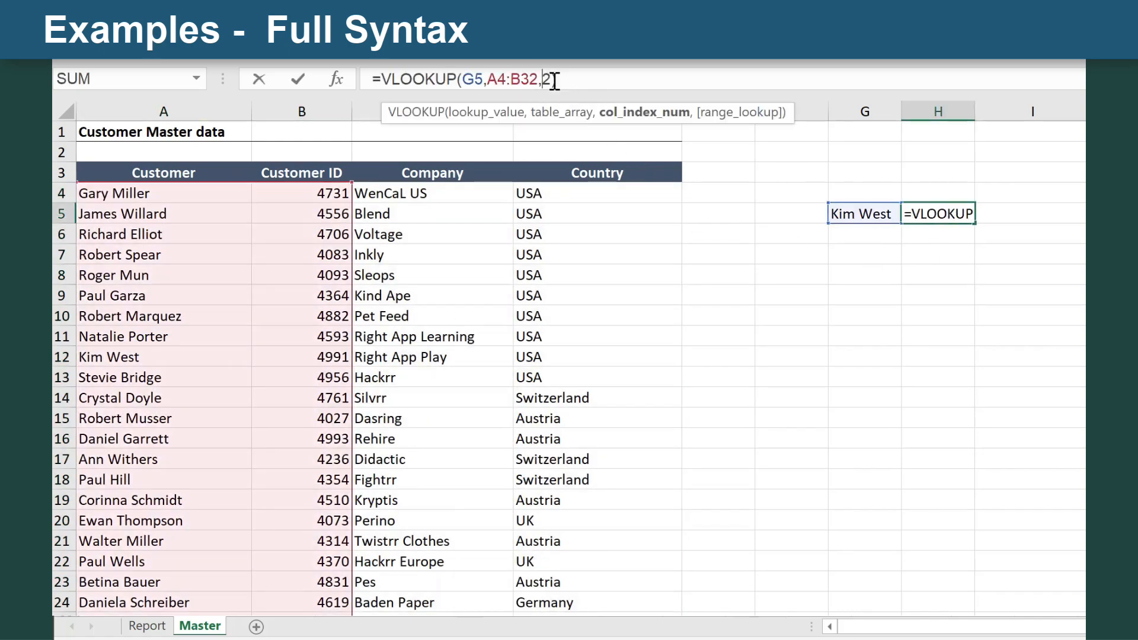
{"action": "type", "text": ","}
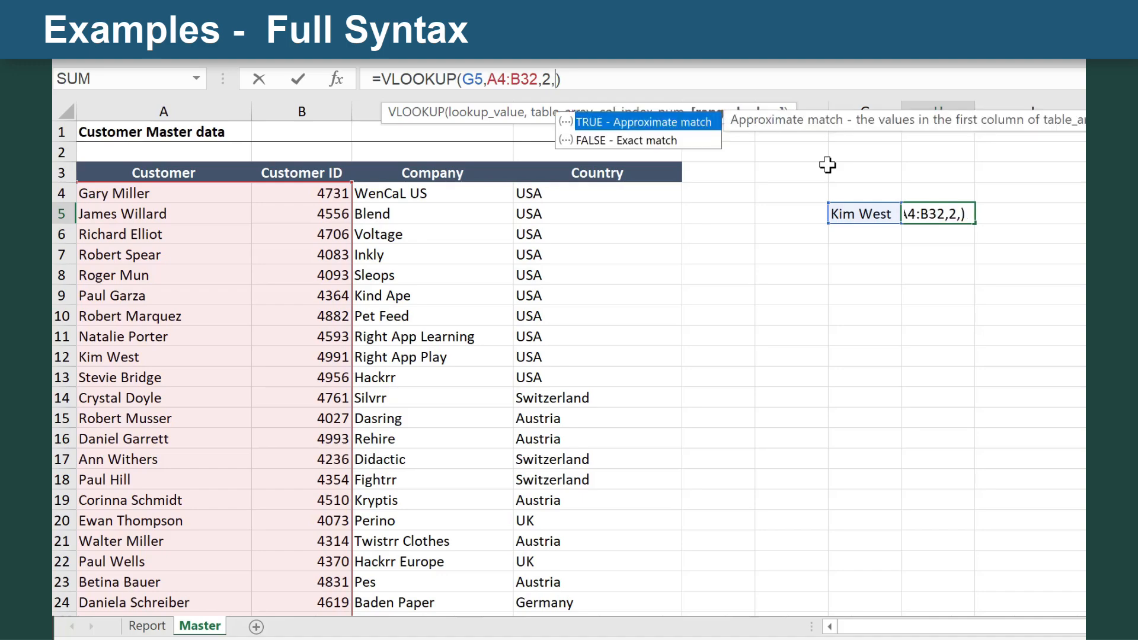
{"action": "type", "text": "false"}
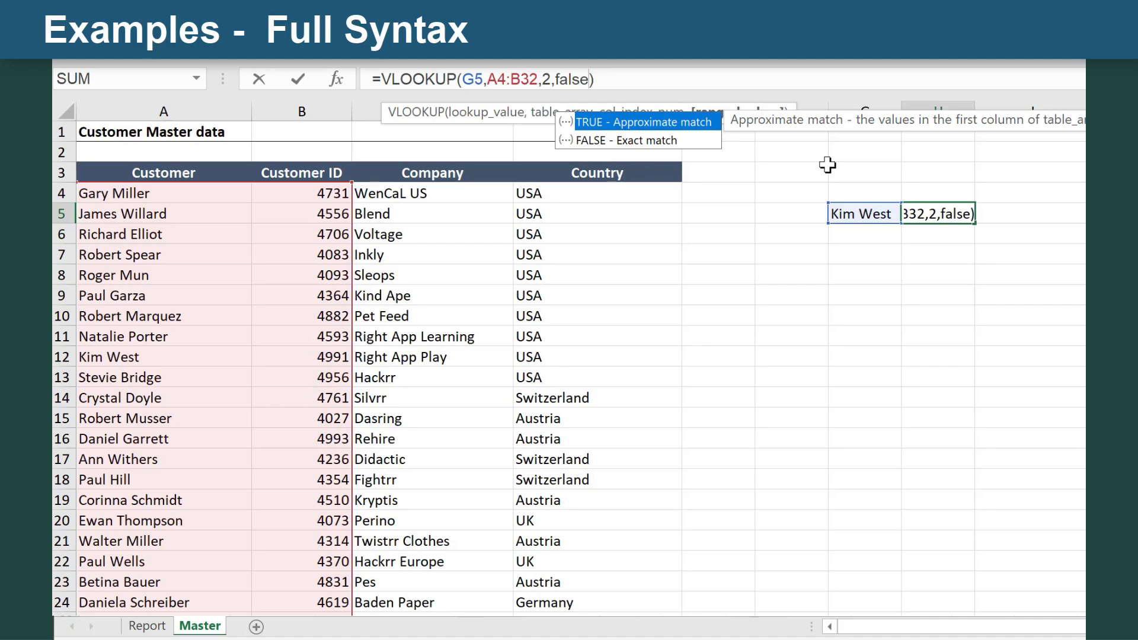
{"action": "key", "text": "ctrl+Return"}
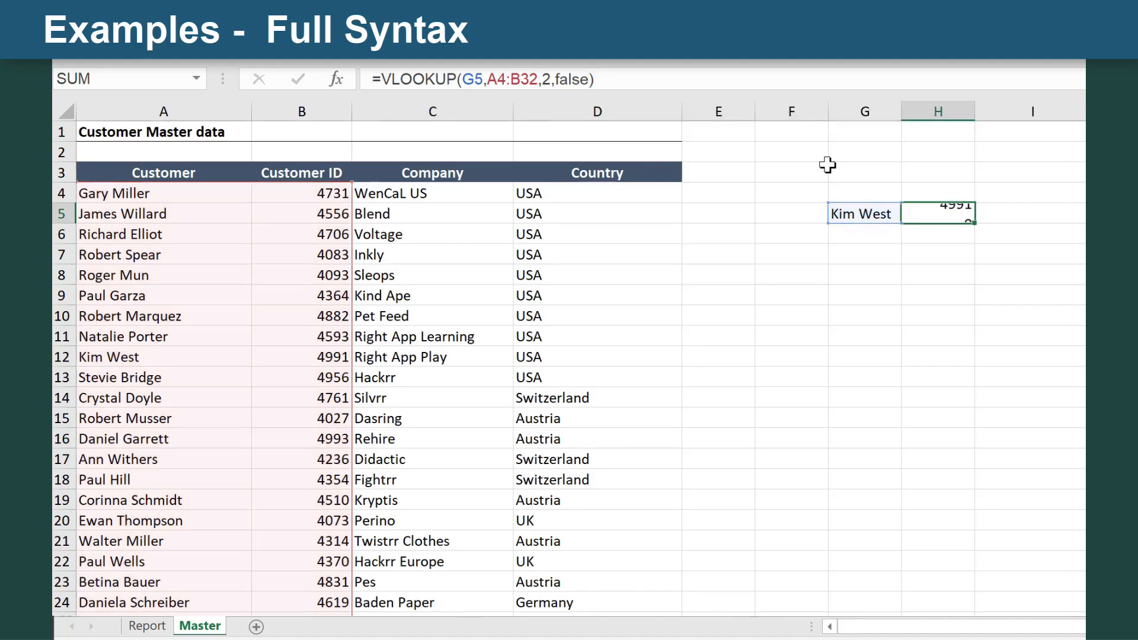
Step: Replace the name in G5 with the full name of the customer in row 18 and check the result against B18
{"action": "key", "text": "Left"}
{"action": "type", "text": "Paul"}
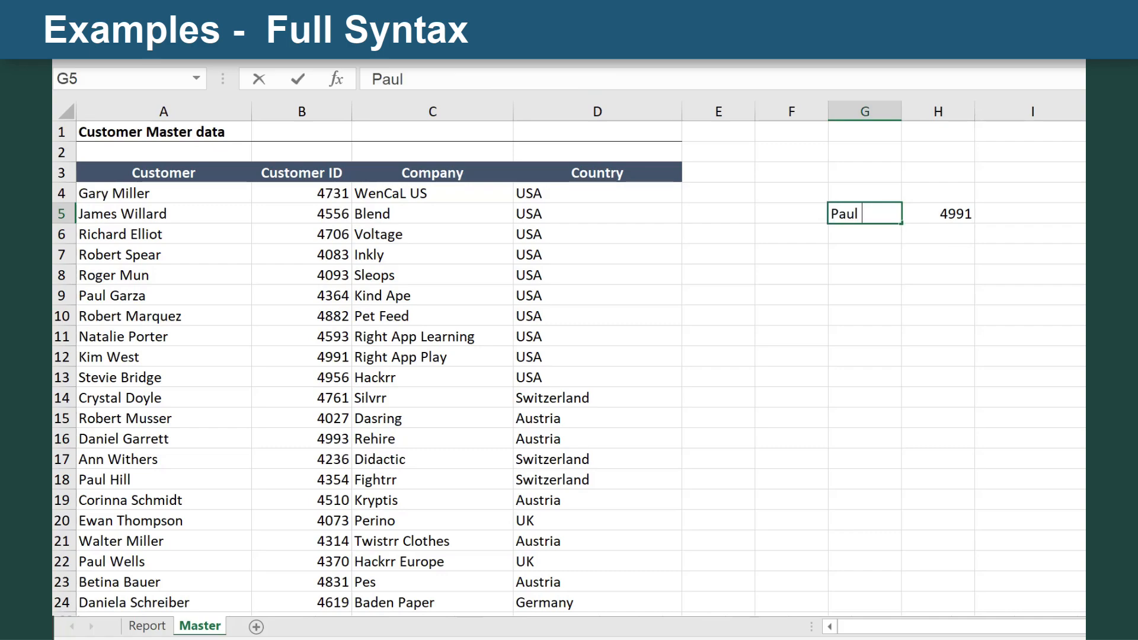
{"action": "type", "text": " Hill"}
{"action": "key", "text": "ctrl+Return"}
{"action": "left_click", "coordinate": [298, 481]}
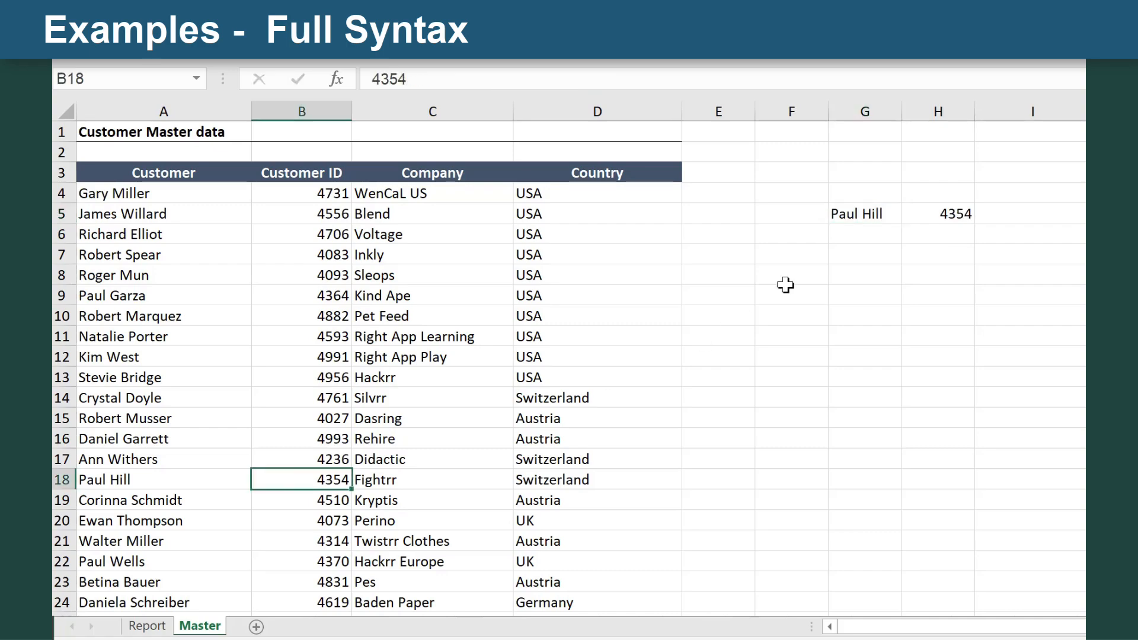
Step: Change the column index in the H5 VLOOKUP formula to 3
{"action": "left_click", "coordinate": [907, 214]}
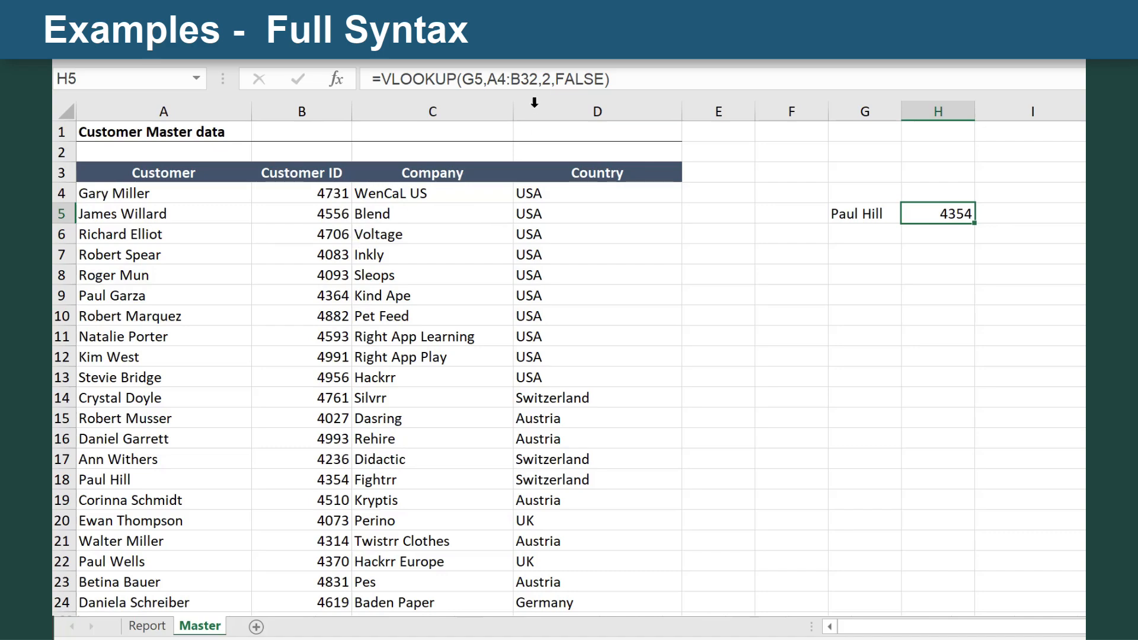
{"action": "left_click", "coordinate": [551, 79]}
{"action": "key", "text": "BackSpace"}
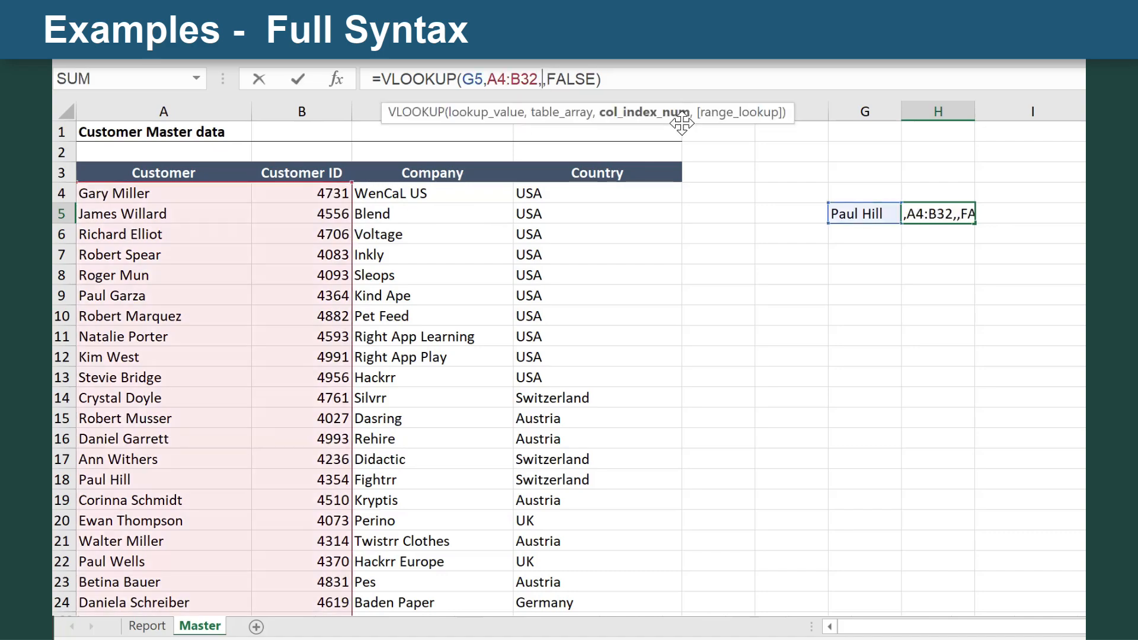
{"action": "type", "text": "3"}
{"action": "key", "text": "Return"}
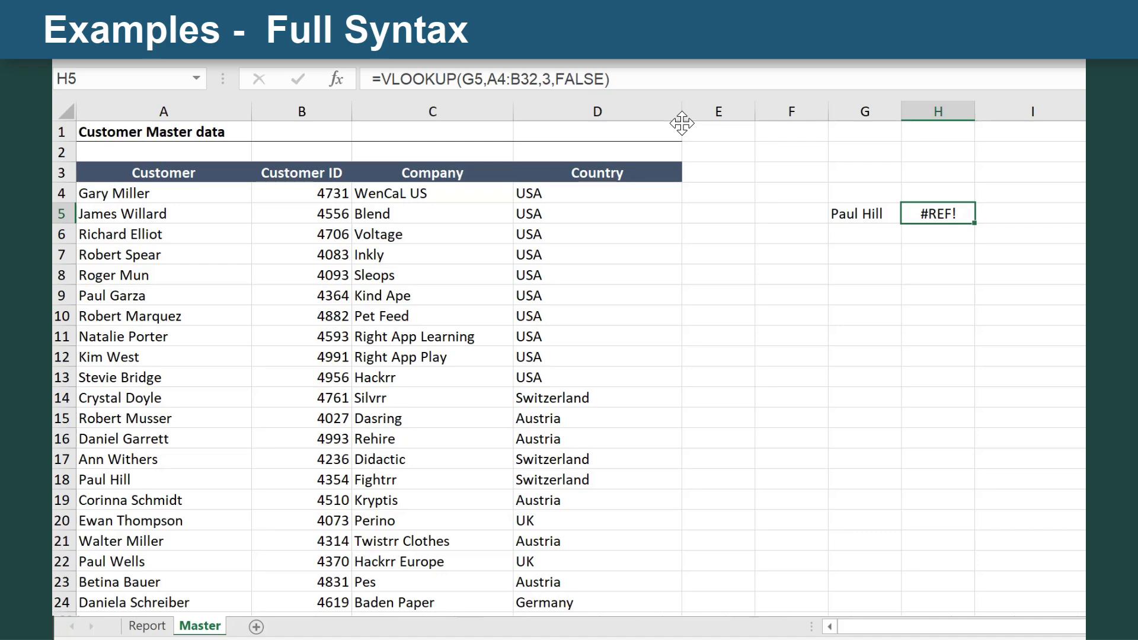
Step: Extend the table array of the H5 VLOOKUP formula to A4:C32 and check the result against the company in C18
{"action": "left_click", "coordinate": [621, 79]}
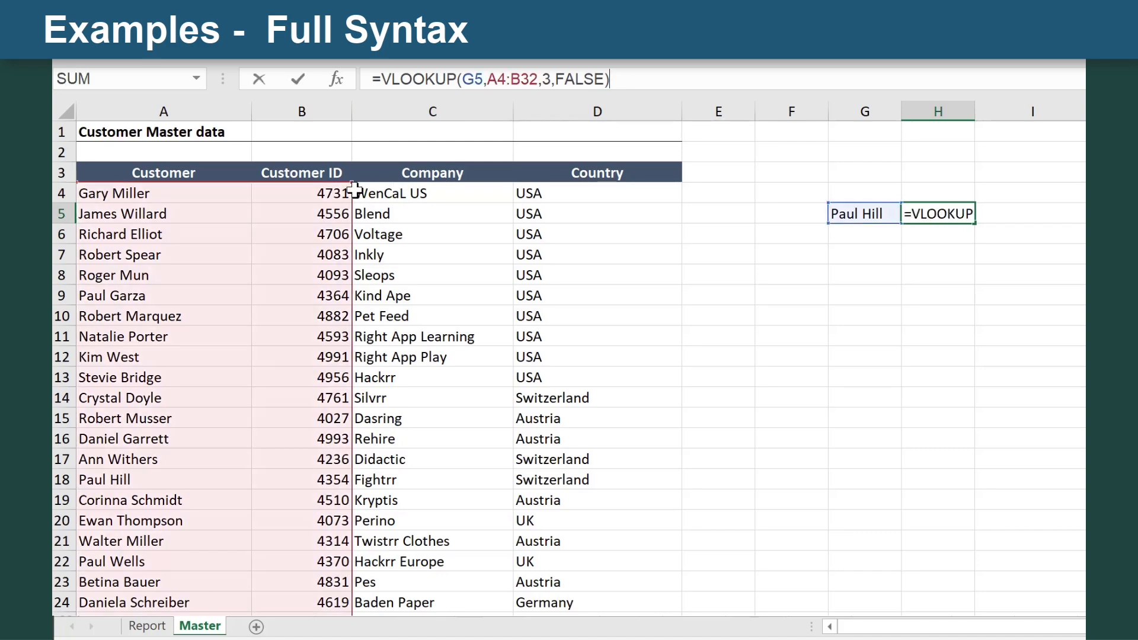
{"action": "left_click_drag", "start_coordinate": [351, 185], "coordinate": [489, 187]}
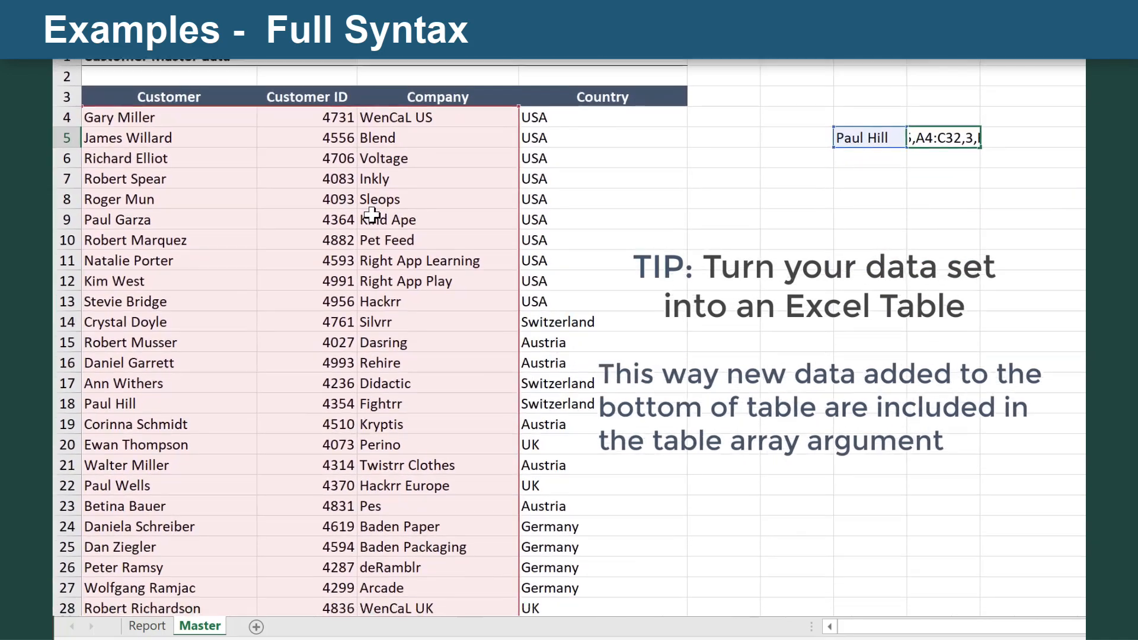
{"action": "key", "text": "ctrl+Return"}
{"action": "left_click", "coordinate": [432, 384]}
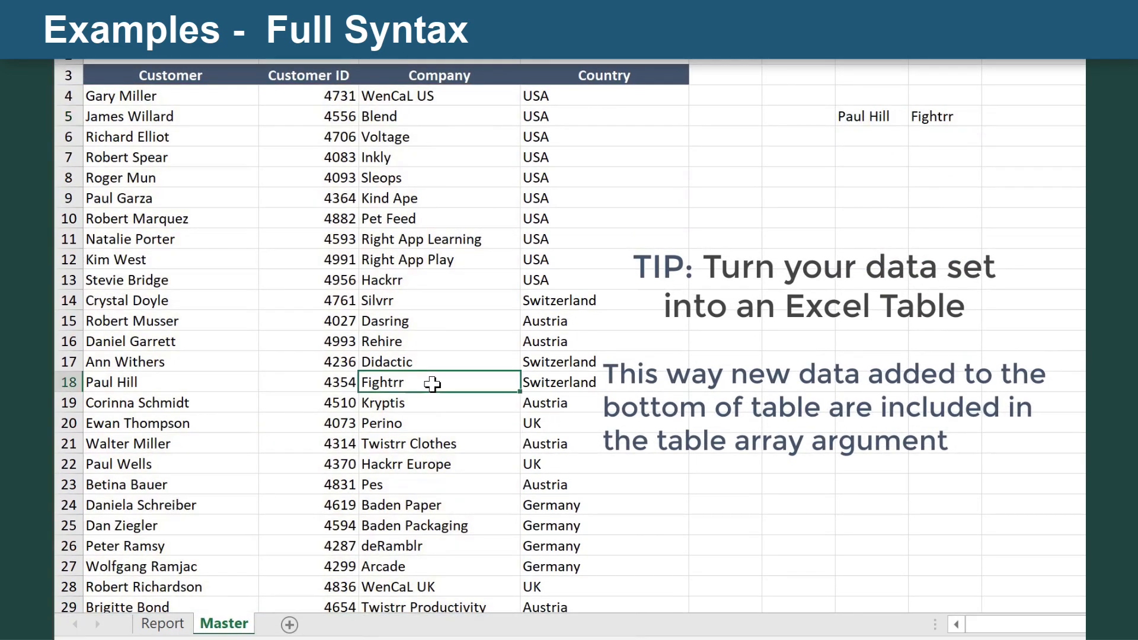
Step: Return to the Report sheet
{"action": "left_click", "coordinate": [163, 625]}
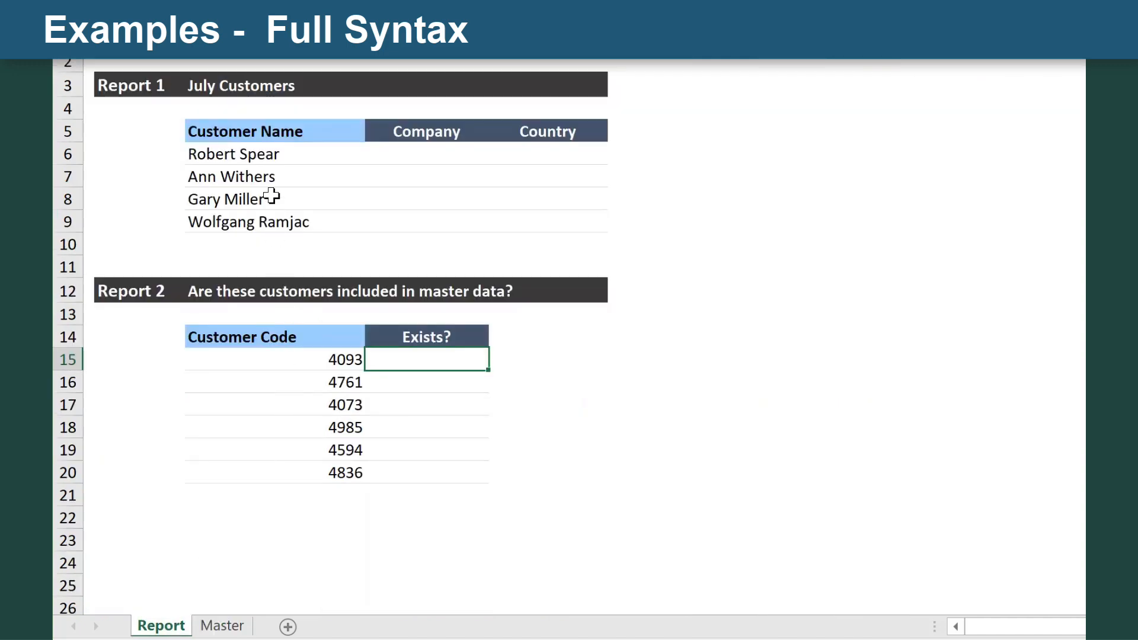
Step: Start a VLOOKUP in D6 of Report 1 with C6 as lookup value and Master!A4:D32 as table array
{"action": "left_click", "coordinate": [395, 151]}
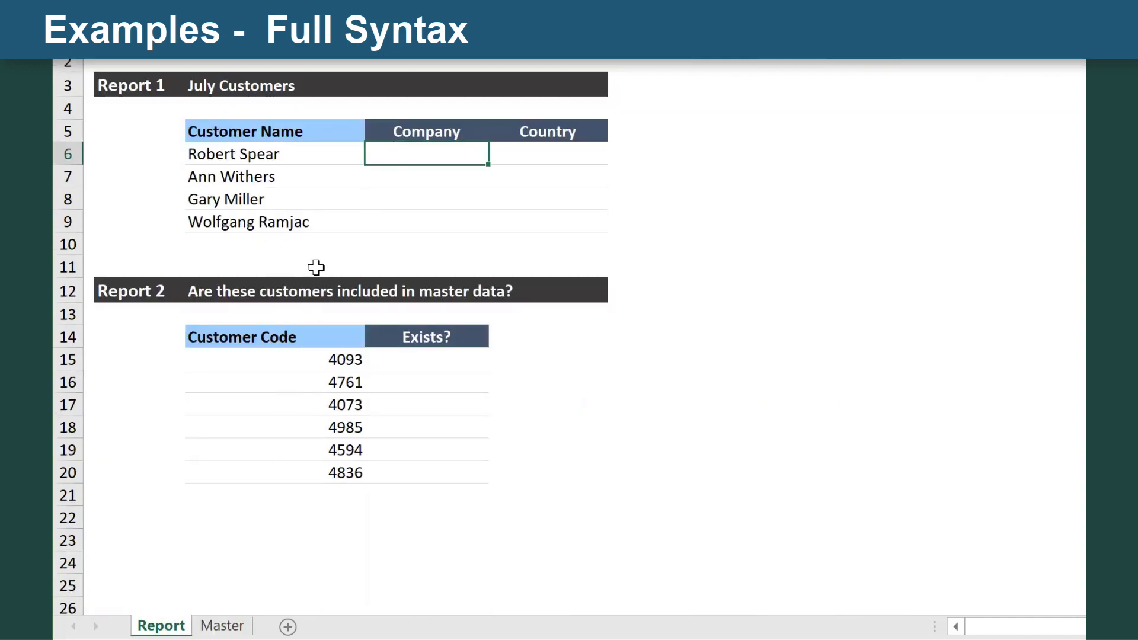
{"action": "type", "text": "=vlookup("}
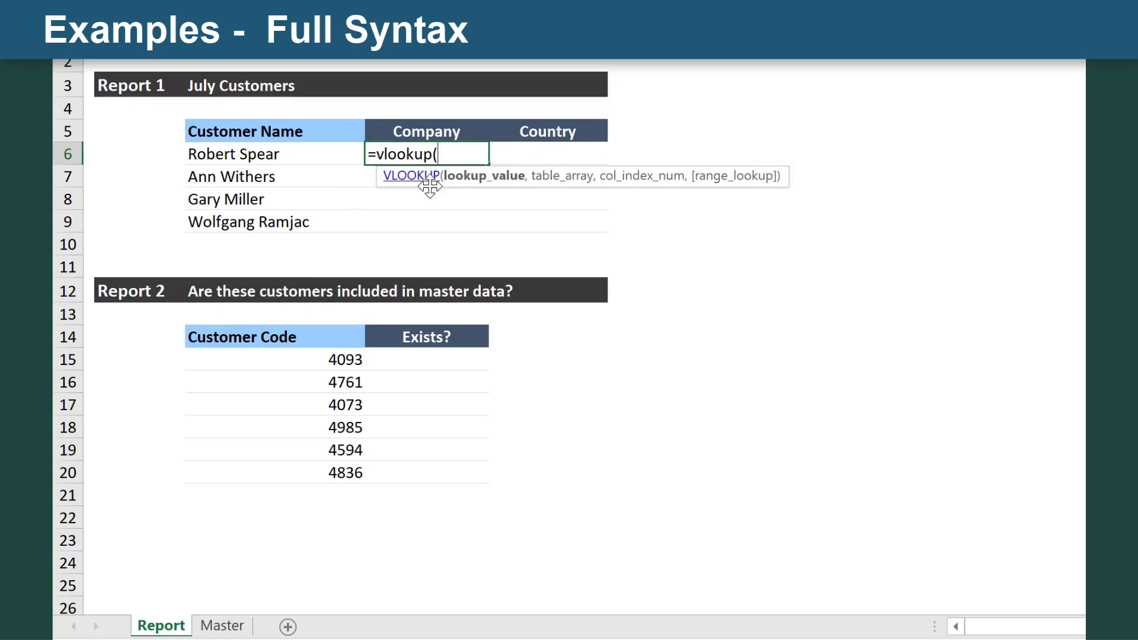
{"action": "left_click", "coordinate": [292, 156]}
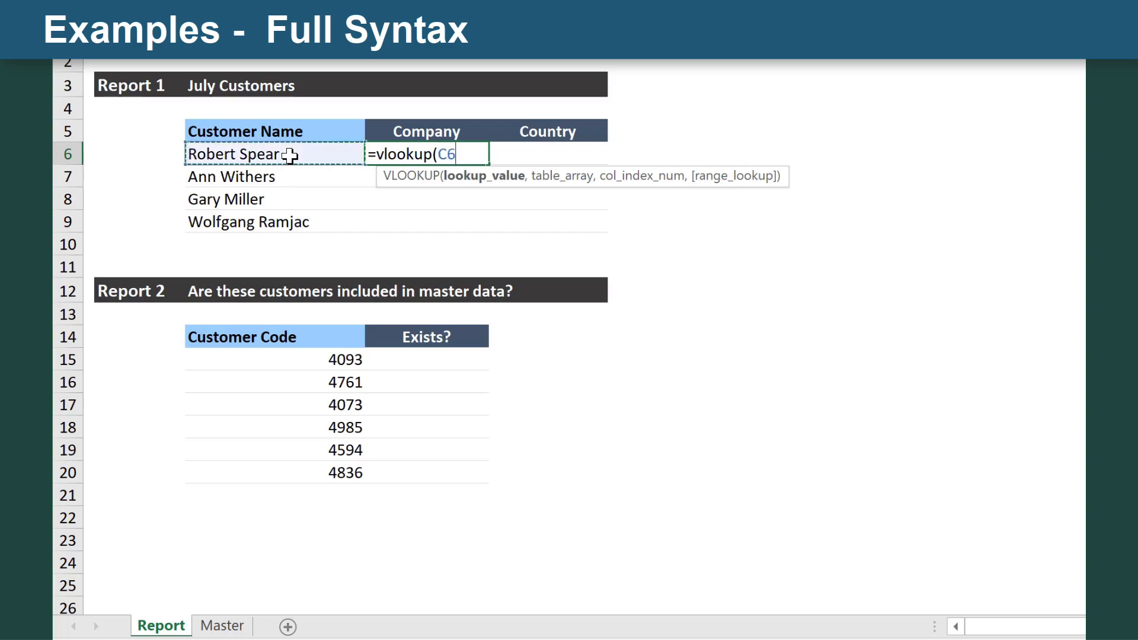
{"action": "type", "text": ","}
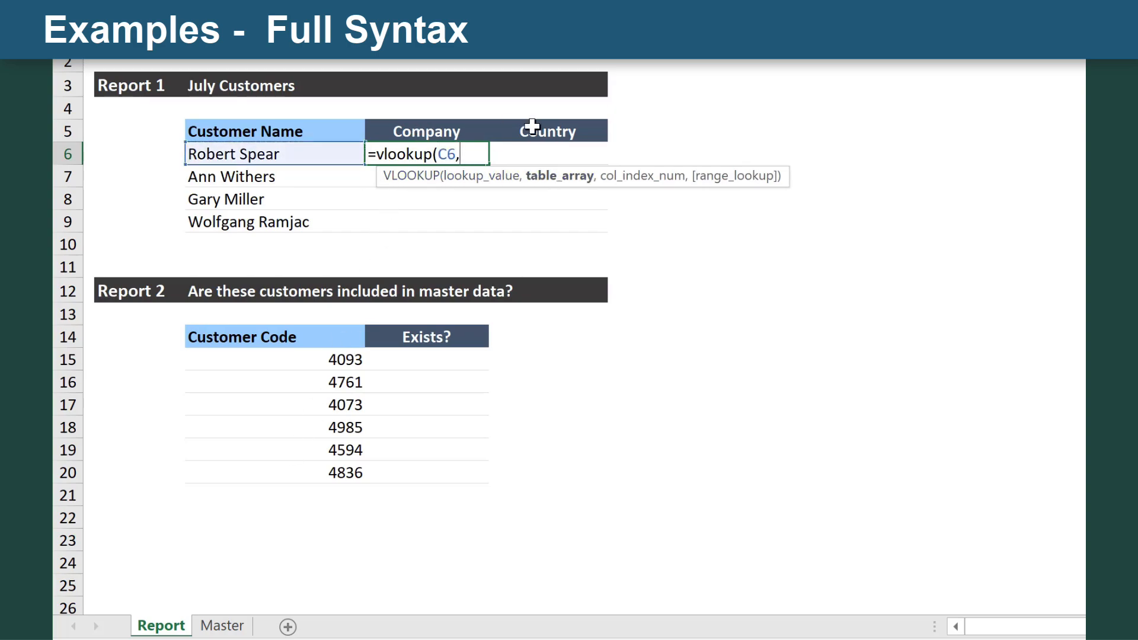
{"action": "left_click", "coordinate": [223, 625]}
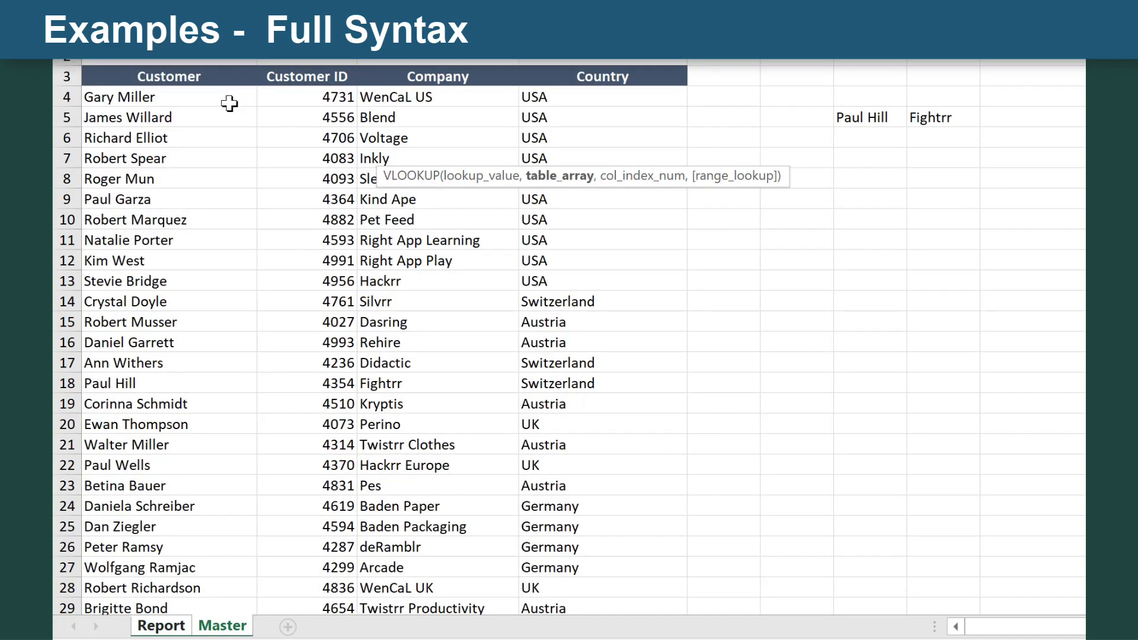
{"action": "left_click_drag", "start_coordinate": [237, 114], "coordinate": [547, 323]}
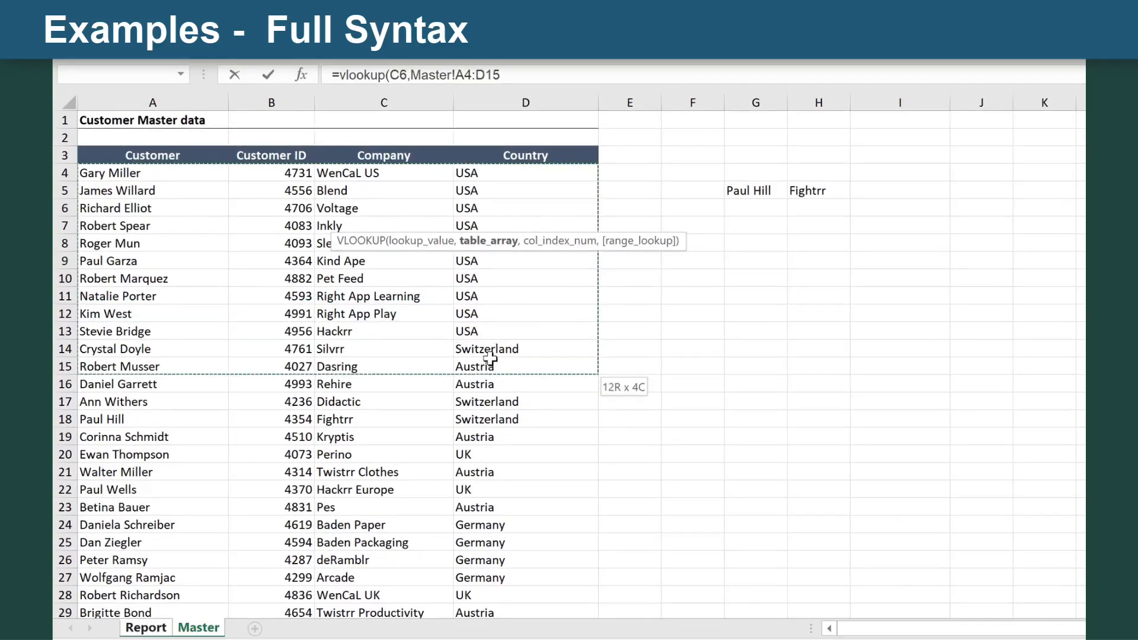
{"action": "left_click_drag", "start_coordinate": [492, 358], "coordinate": [504, 611]}
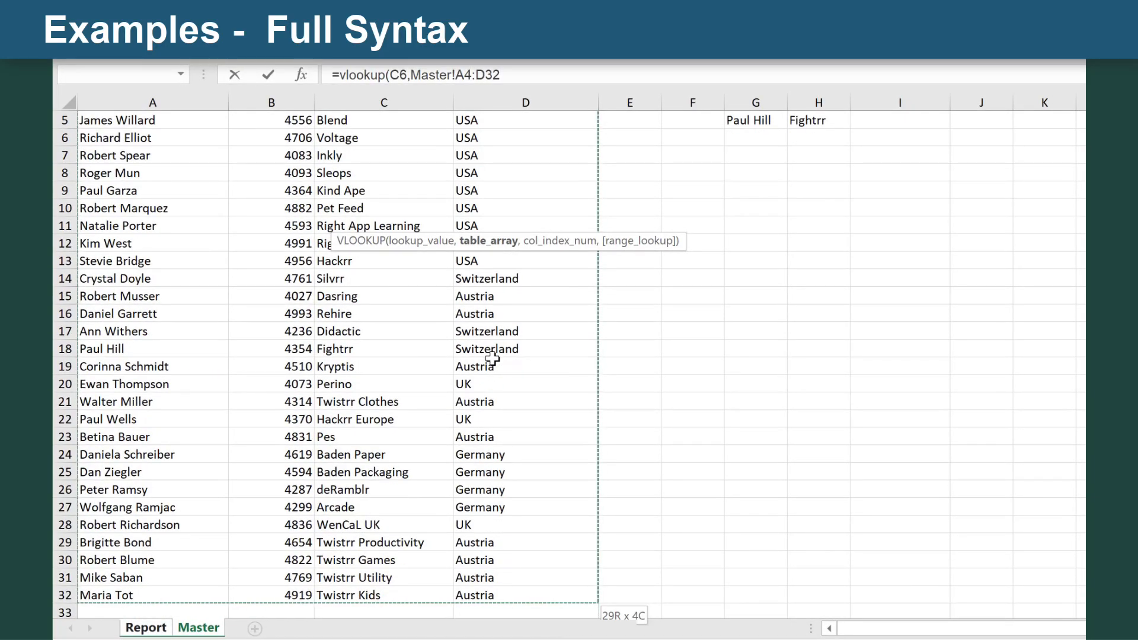
{"action": "left_click", "coordinate": [515, 75]}
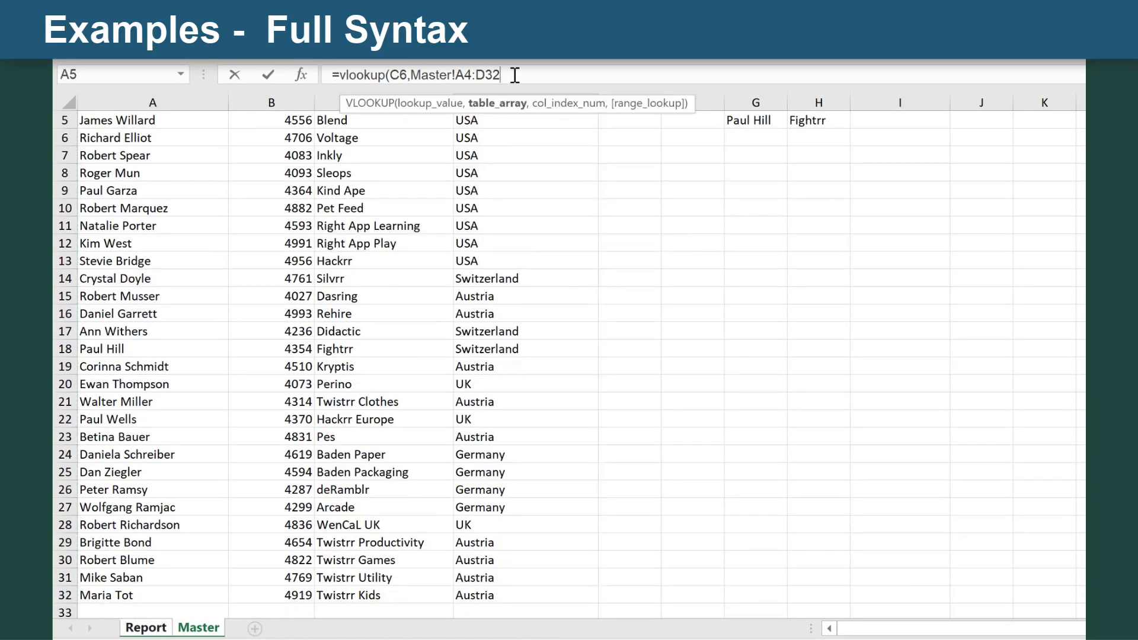
Step: Complete the D6 VLOOKUP with column index 3 and 0 for an exact match
{"action": "type", "text": ","}
{"action": "type", "text": "3,"}
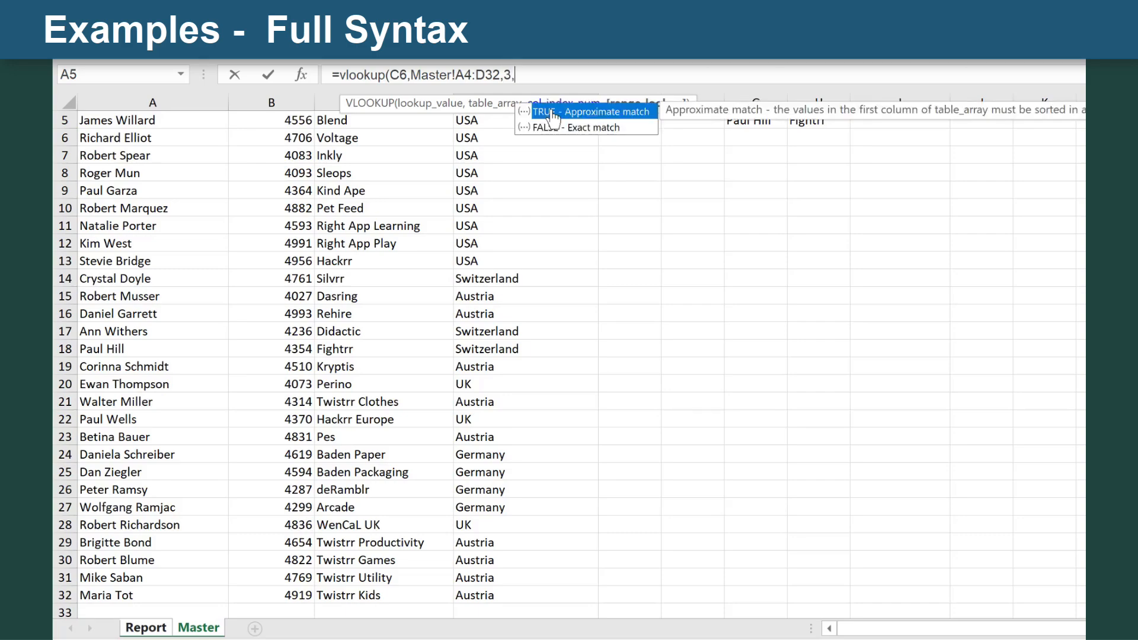
{"action": "type", "text": "fals"}
{"action": "key", "text": "BackSpace"}
{"action": "key", "text": "BackSpace"}
{"action": "key", "text": "BackSpace"}
{"action": "key", "text": "BackSpace"}
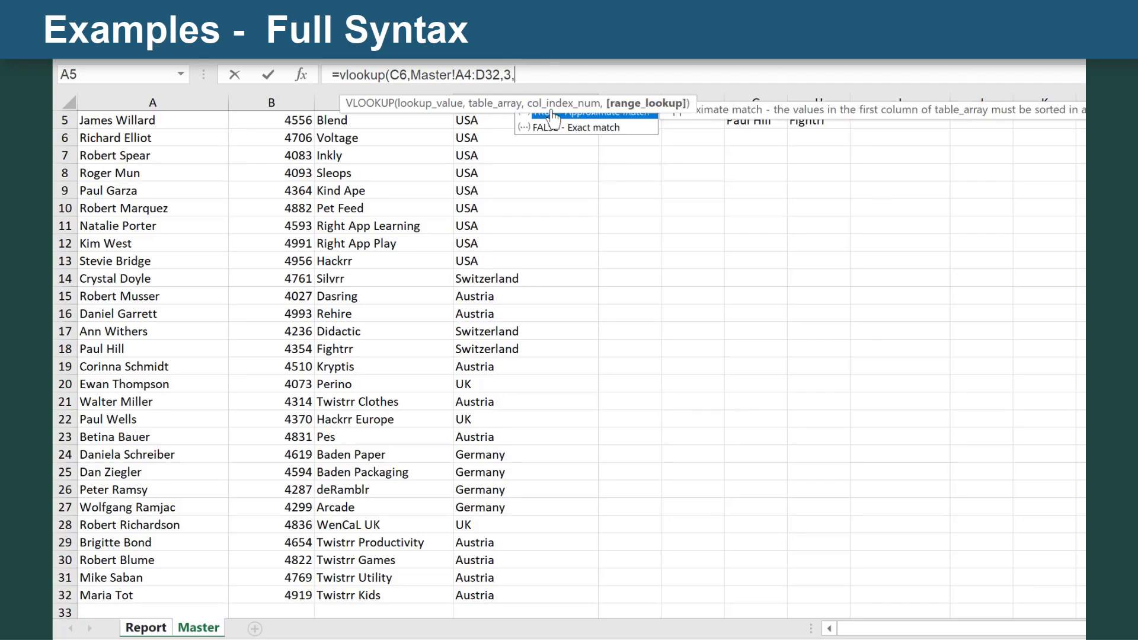
{"action": "type", "text": "0)"}
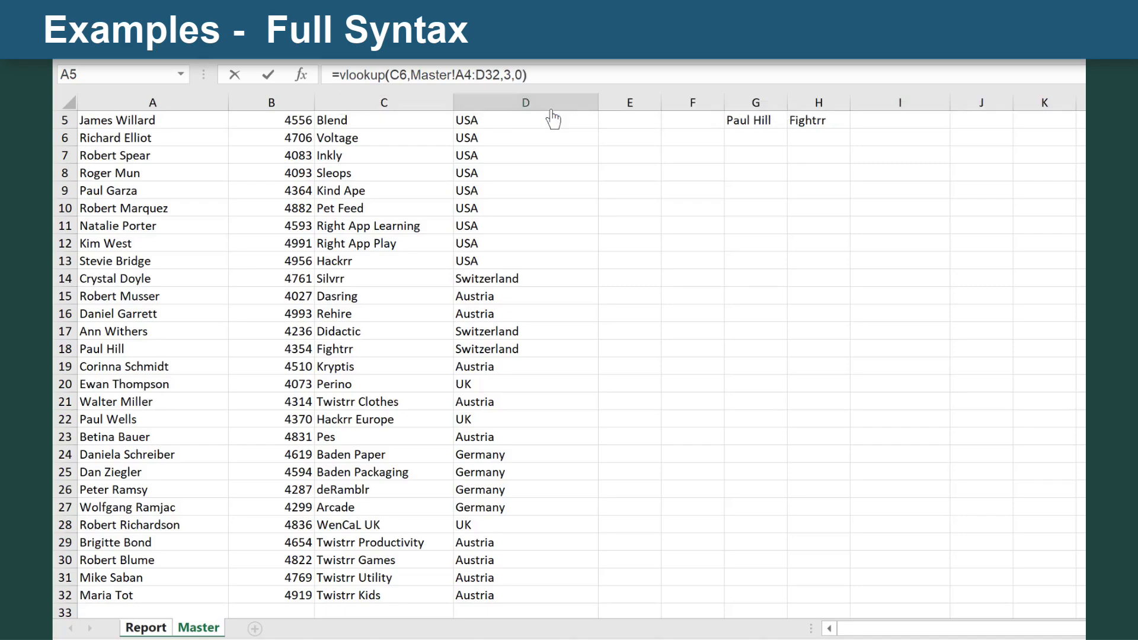
{"action": "key", "text": "Return"}
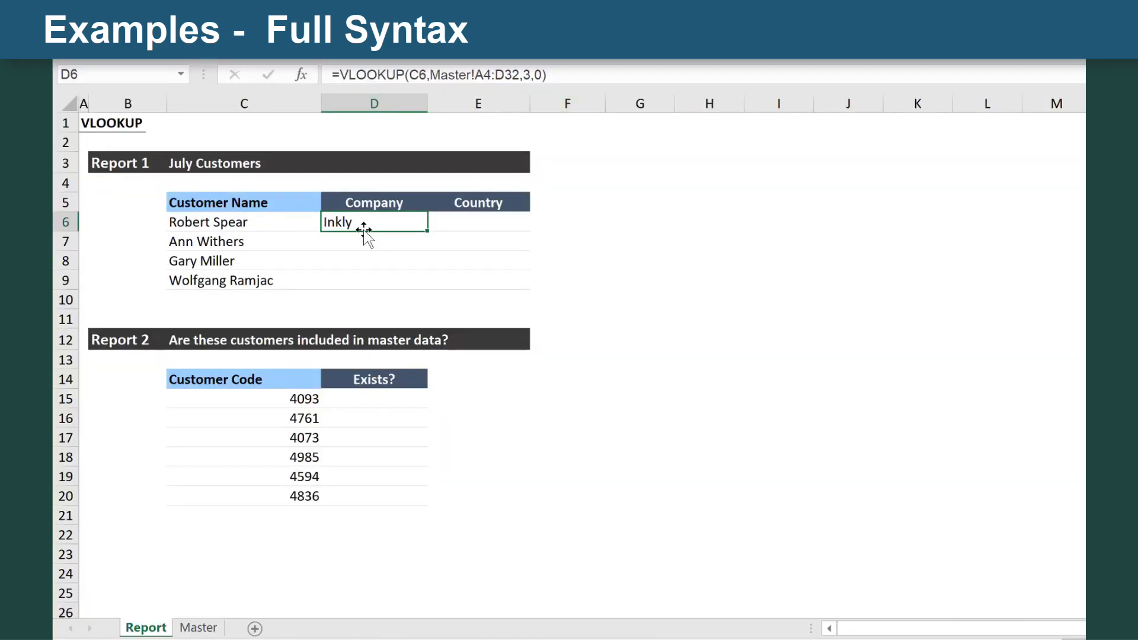
Step: Check the D6 result against the company in row 7 of the Master sheet and fill the formula down to D9 on the Report sheet
{"action": "left_click", "coordinate": [190, 631]}
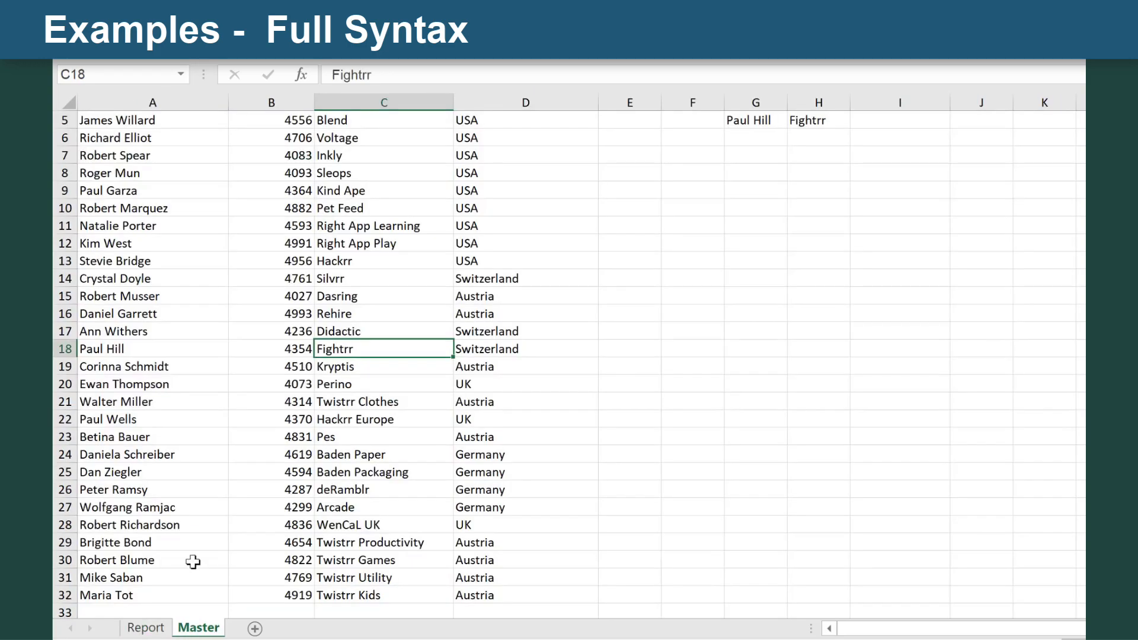
{"action": "scroll", "coordinate": [172, 390], "scroll_direction": "up", "scroll_amount": 2}
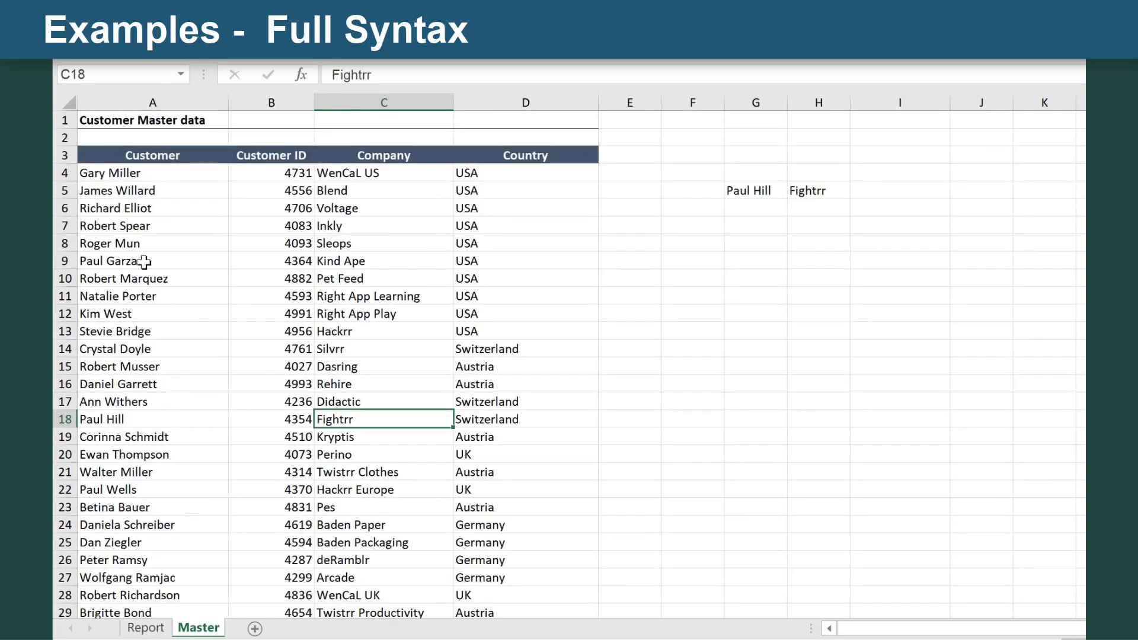
{"action": "left_click", "coordinate": [315, 222]}
{"action": "left_click", "coordinate": [145, 627]}
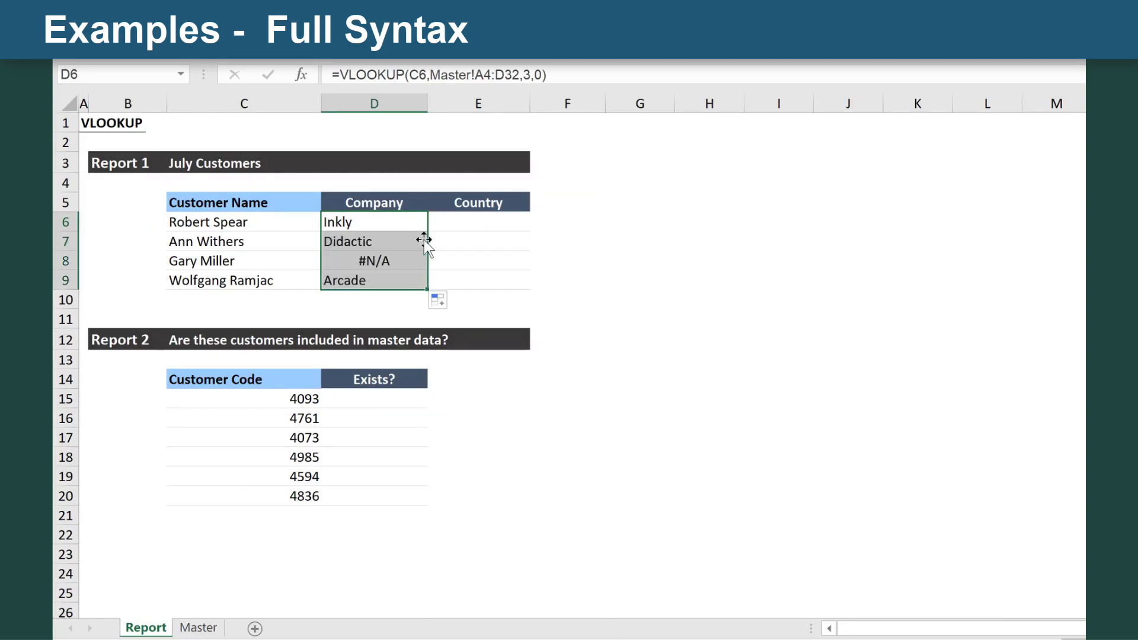
Step: Compare the table arrays of the formulas in D6:D8 with the customer data range A4:D32 on the Master sheet
{"action": "left_click", "coordinate": [385, 240]}
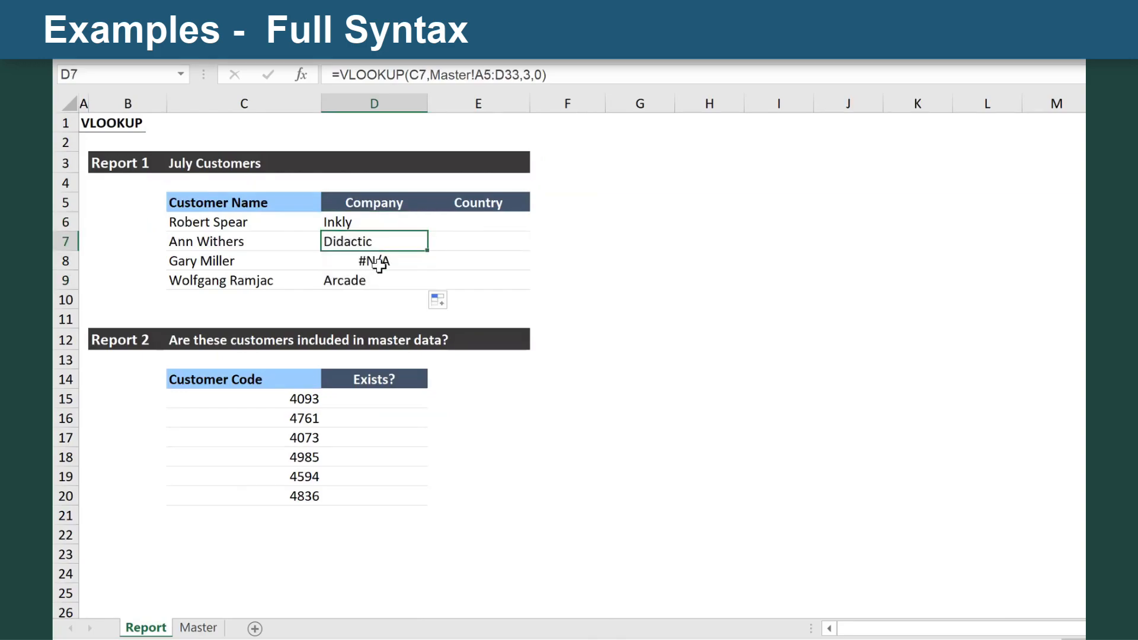
{"action": "left_click", "coordinate": [376, 264]}
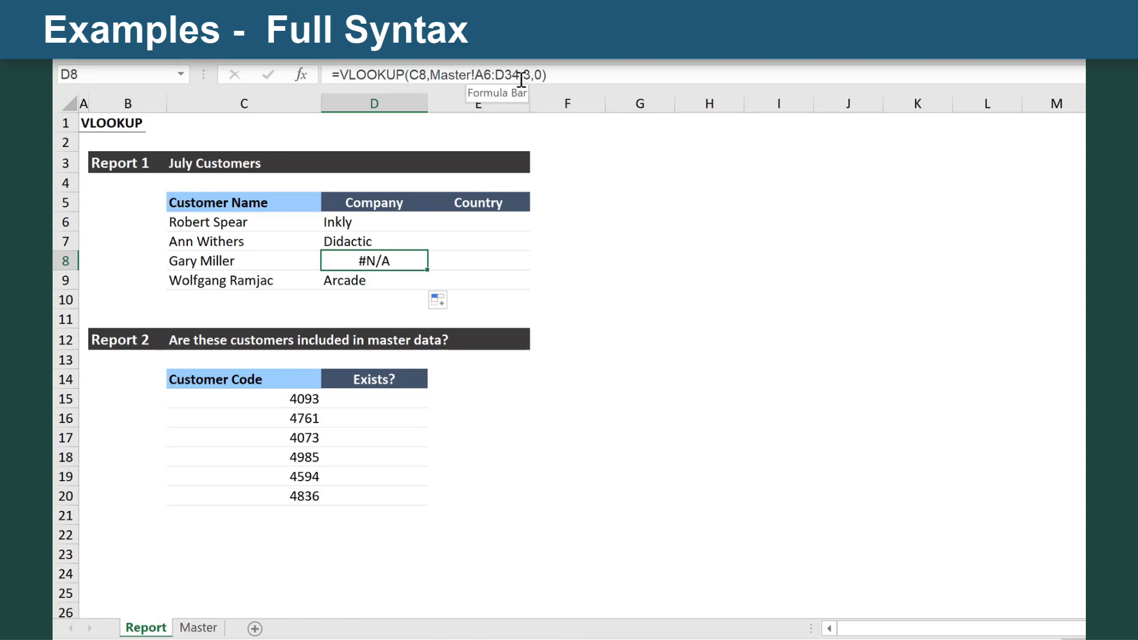
{"action": "left_click", "coordinate": [394, 217]}
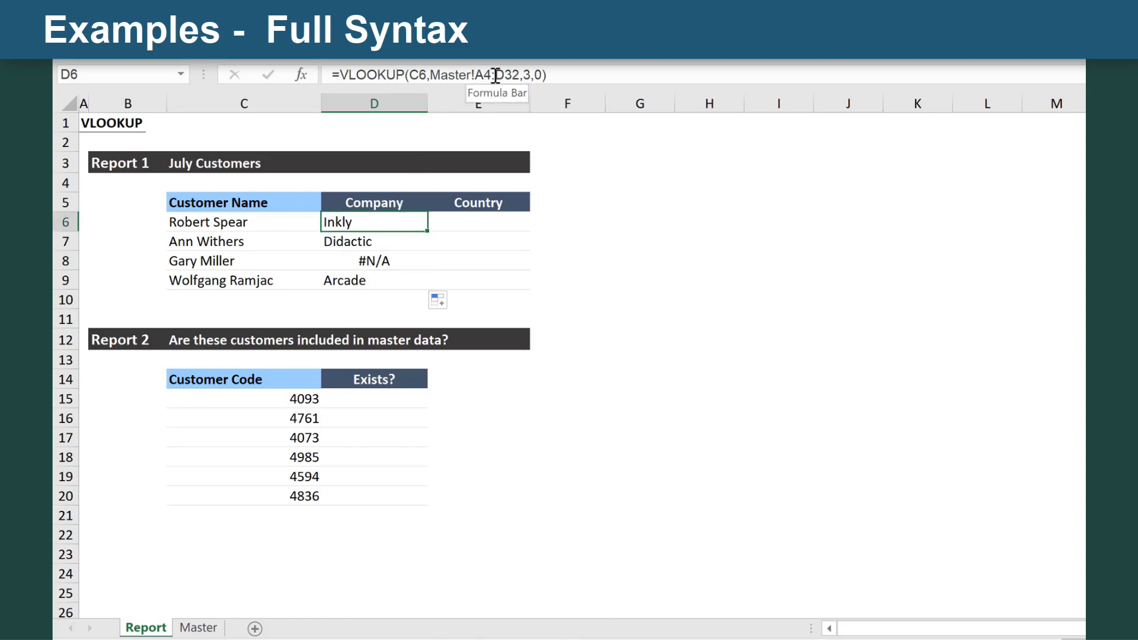
{"action": "left_click", "coordinate": [198, 628]}
{"action": "left_click", "coordinate": [118, 173]}
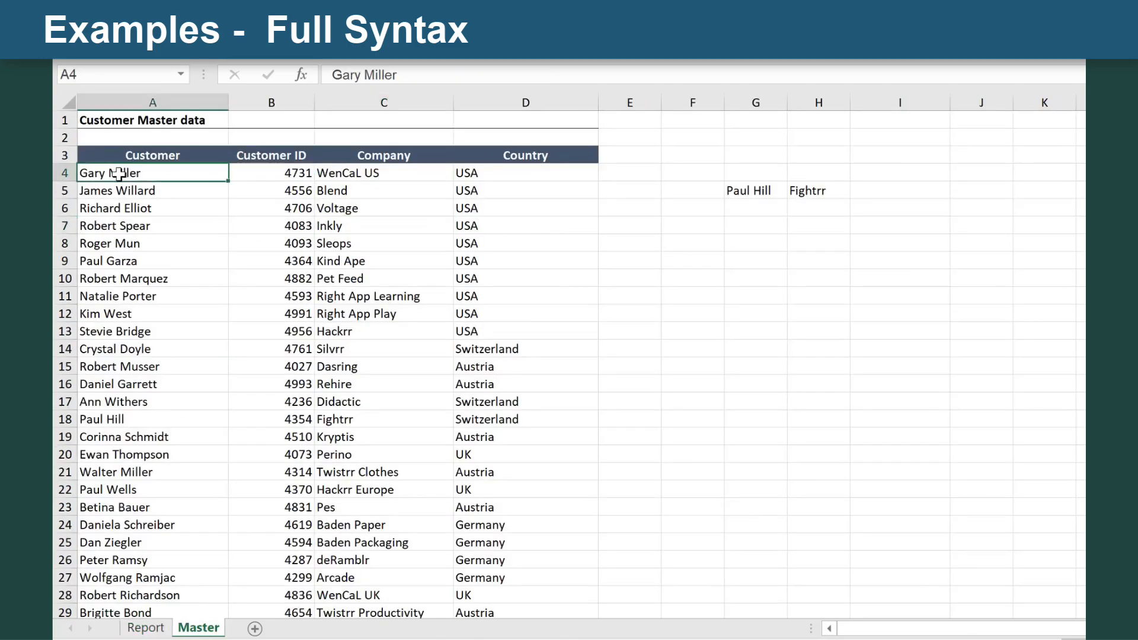
{"action": "scroll", "coordinate": [119, 173], "scroll_direction": "down", "scroll_amount": 6}
{"action": "left_click", "coordinate": [460, 353]}
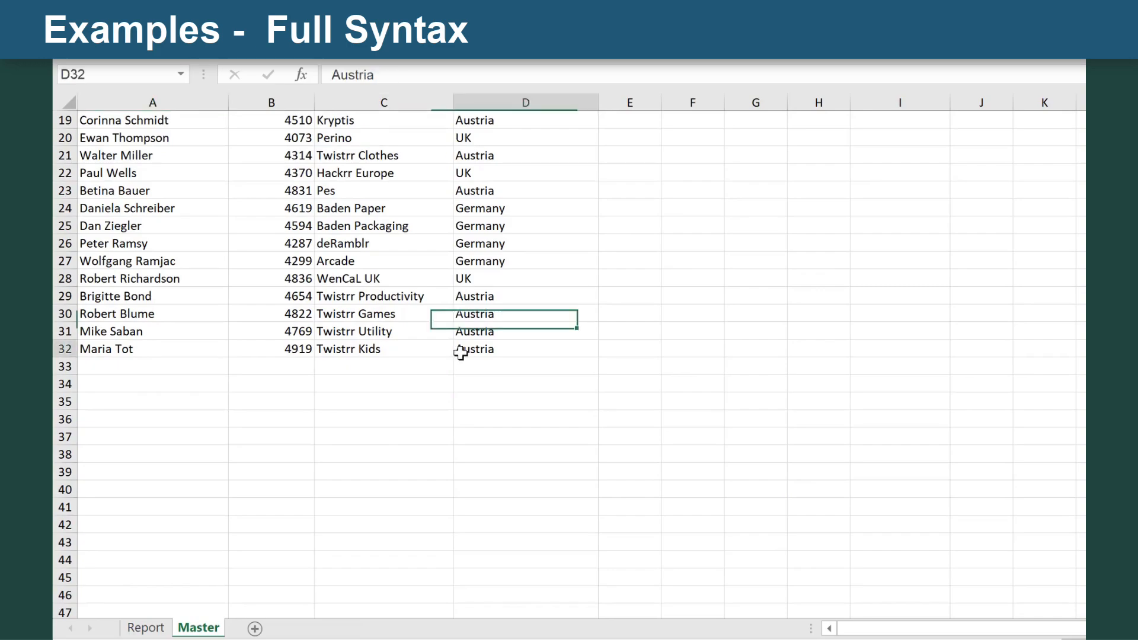
{"action": "left_click", "coordinate": [146, 627]}
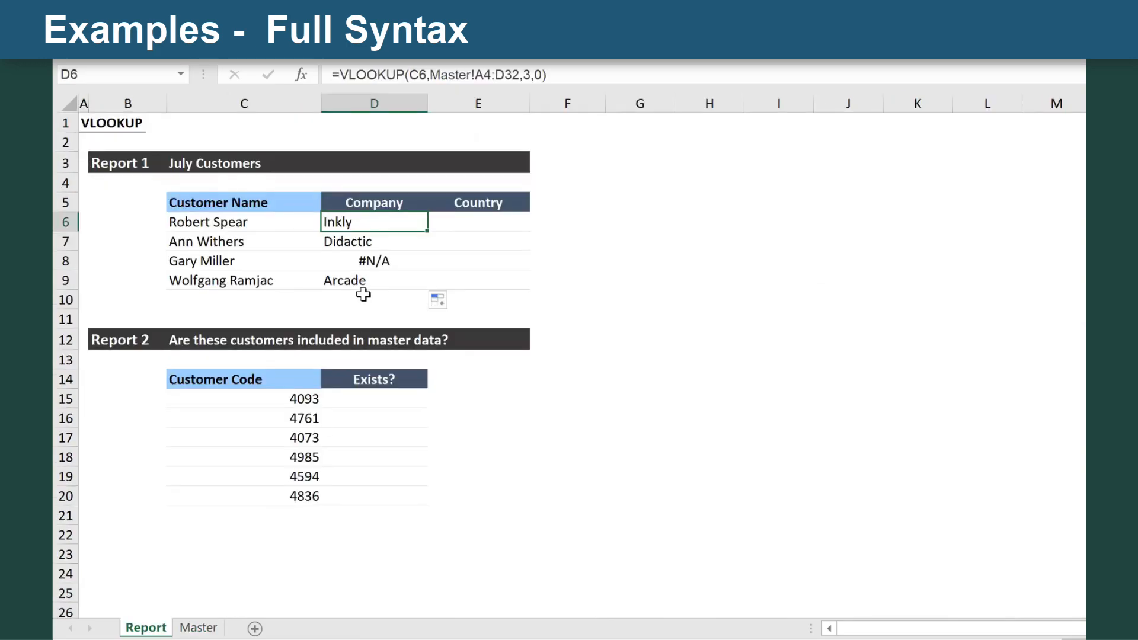
Step: Compare the D8 formula's table array, starting at A6, with the position of its customer in A4 of the Master sheet
{"action": "left_click", "coordinate": [370, 258]}
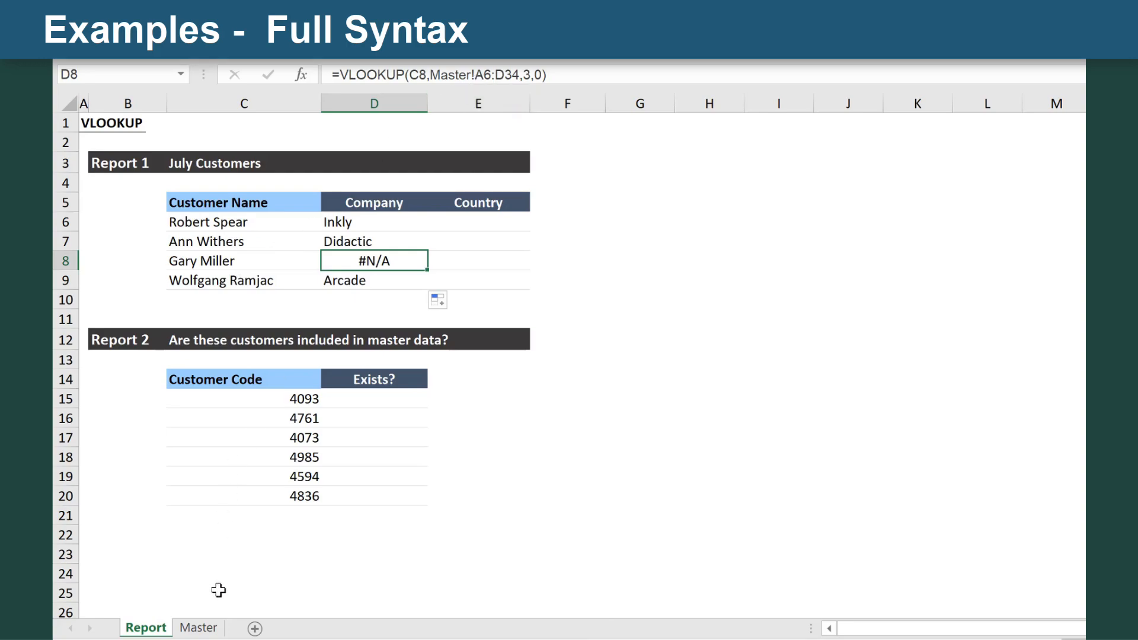
{"action": "left_click", "coordinate": [199, 627]}
{"action": "scroll", "coordinate": [212, 510], "scroll_direction": "up", "scroll_amount": 6}
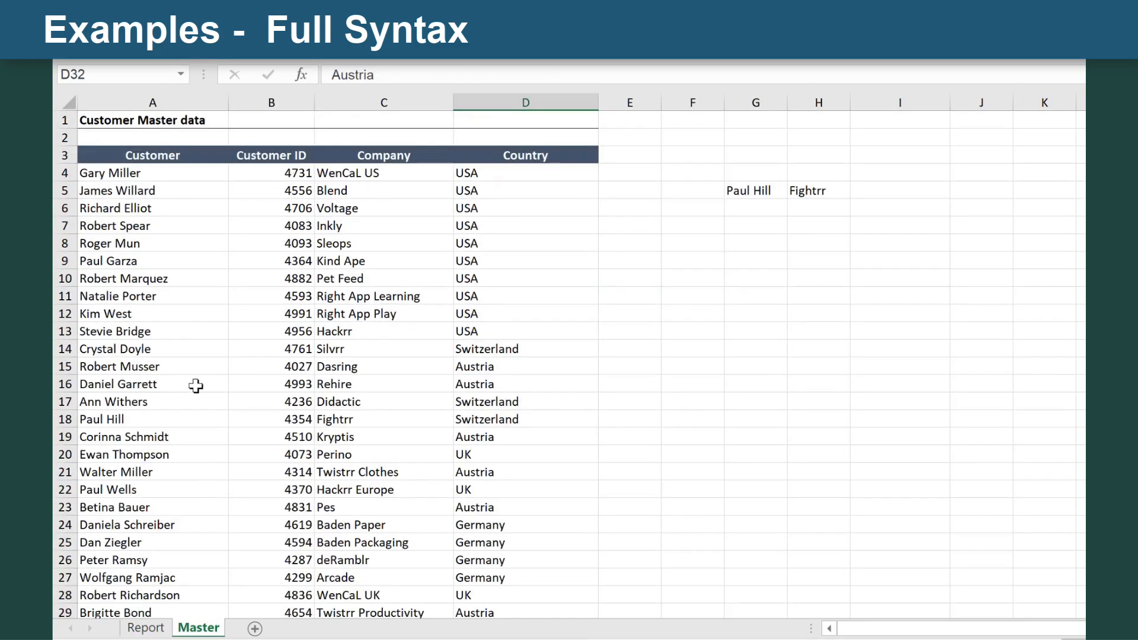
{"action": "left_click", "coordinate": [145, 176]}
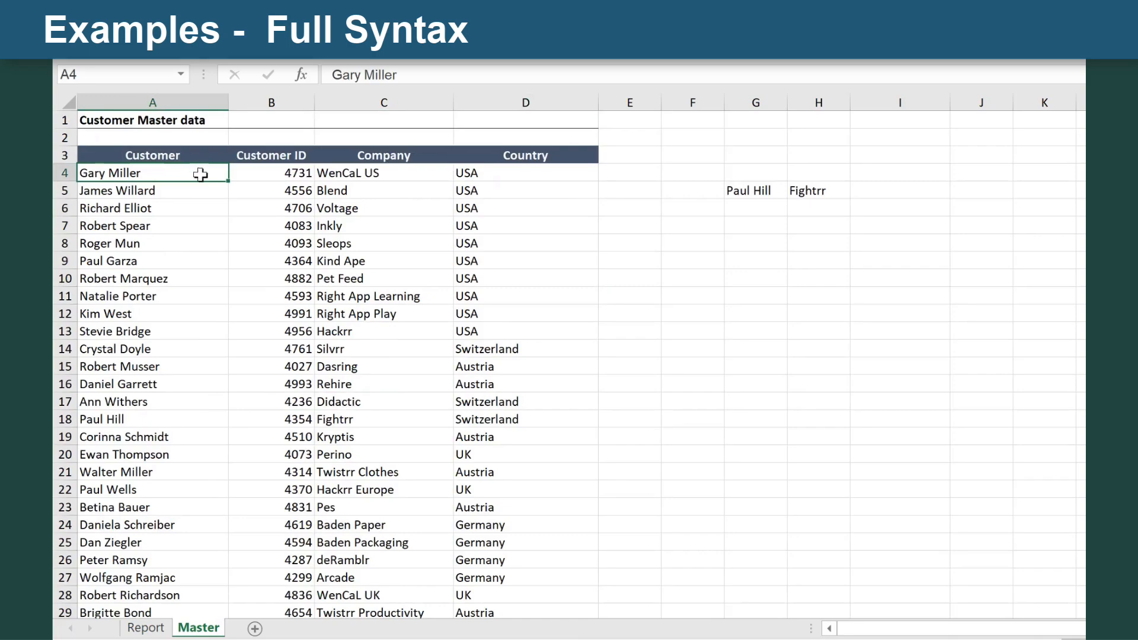
{"action": "left_click_drag", "start_coordinate": [178, 206], "coordinate": [534, 490]}
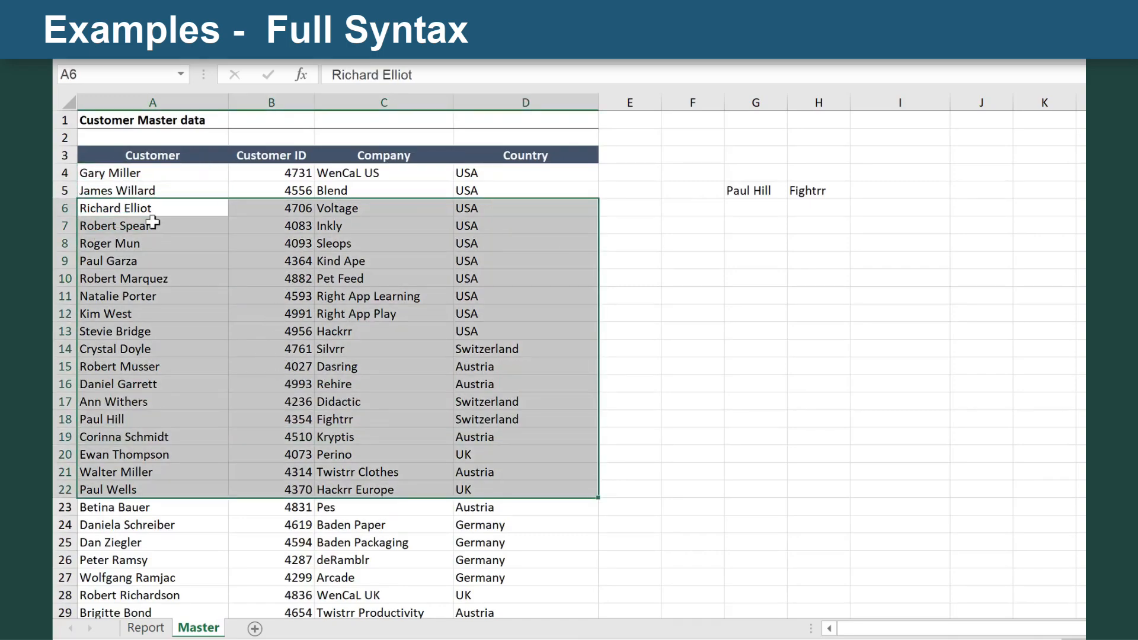
{"action": "left_click", "coordinate": [155, 629]}
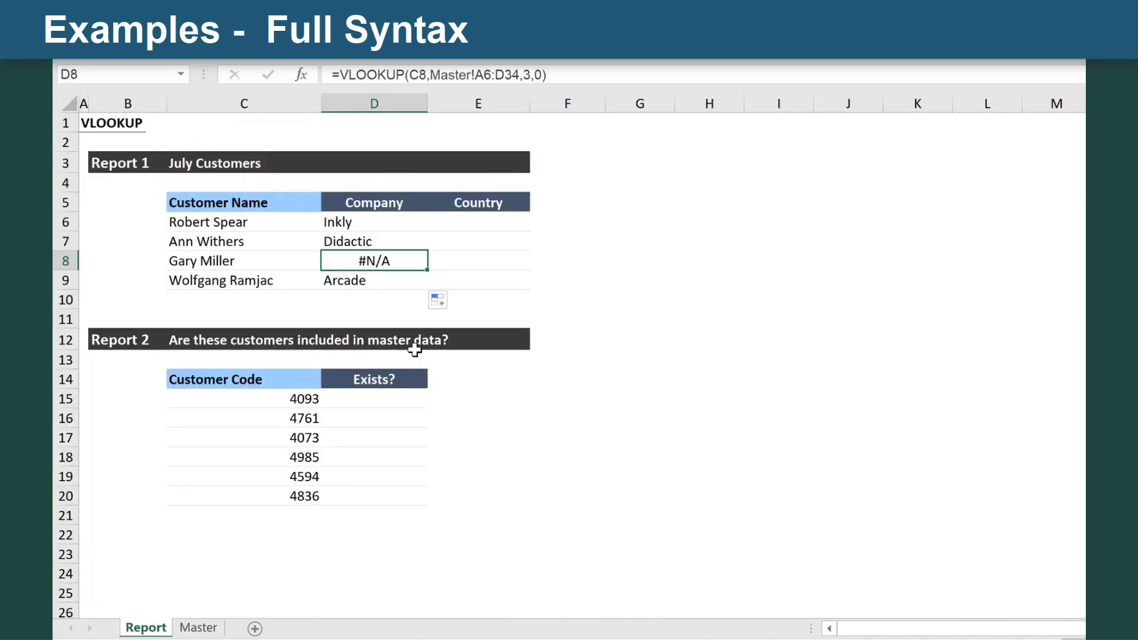
Step: Make the D6 table array absolute as Master!$A$4:$D$32 and fill the formula down to D9
{"action": "left_click", "coordinate": [374, 239]}
{"action": "left_click", "coordinate": [381, 223]}
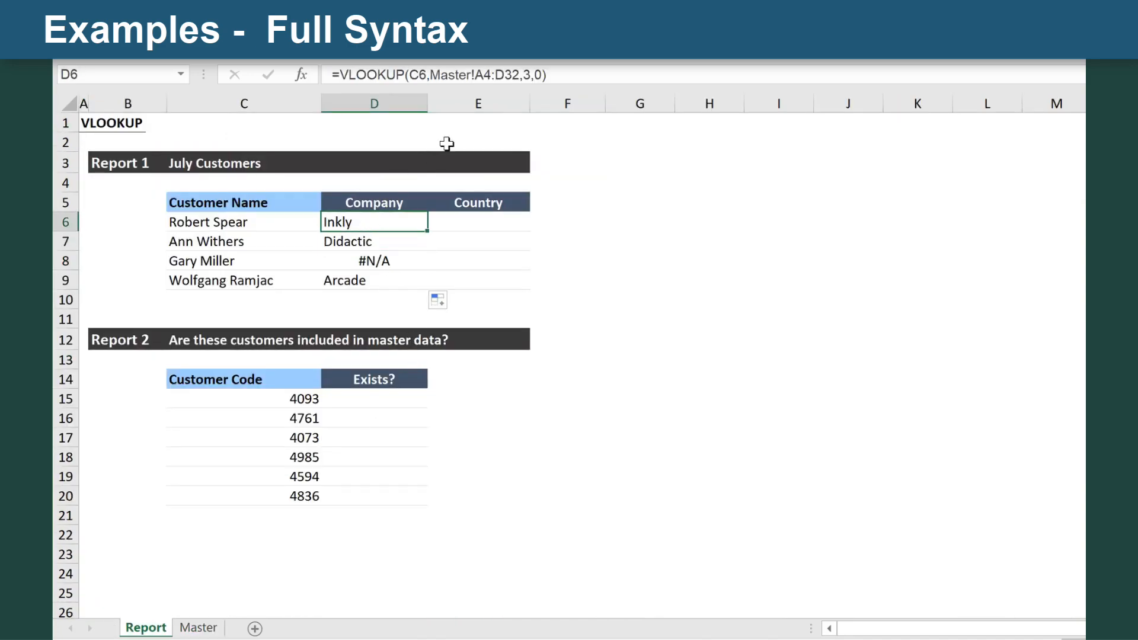
{"action": "left_click_drag", "start_coordinate": [475, 75], "coordinate": [510, 75]}
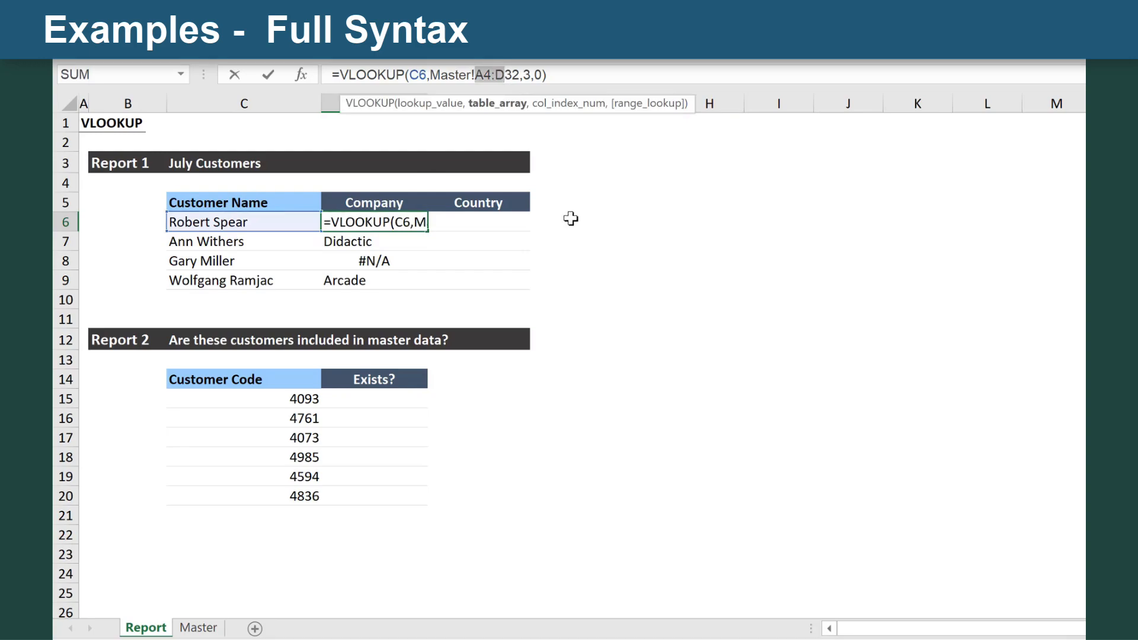
{"action": "key", "text": "F4"}
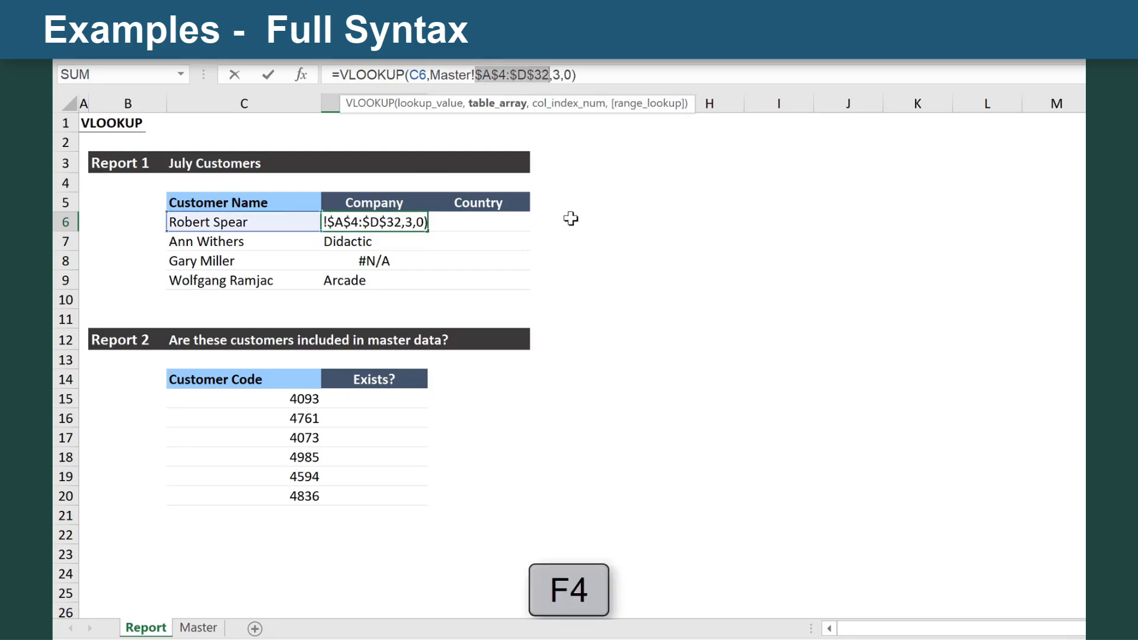
{"action": "key", "text": "ctrl+Return"}
{"action": "double_click", "coordinate": [427, 231]}
Step: Check the company returned in D8 against C4 on the Master sheet and return to the Report sheet
{"action": "left_click", "coordinate": [362, 265]}
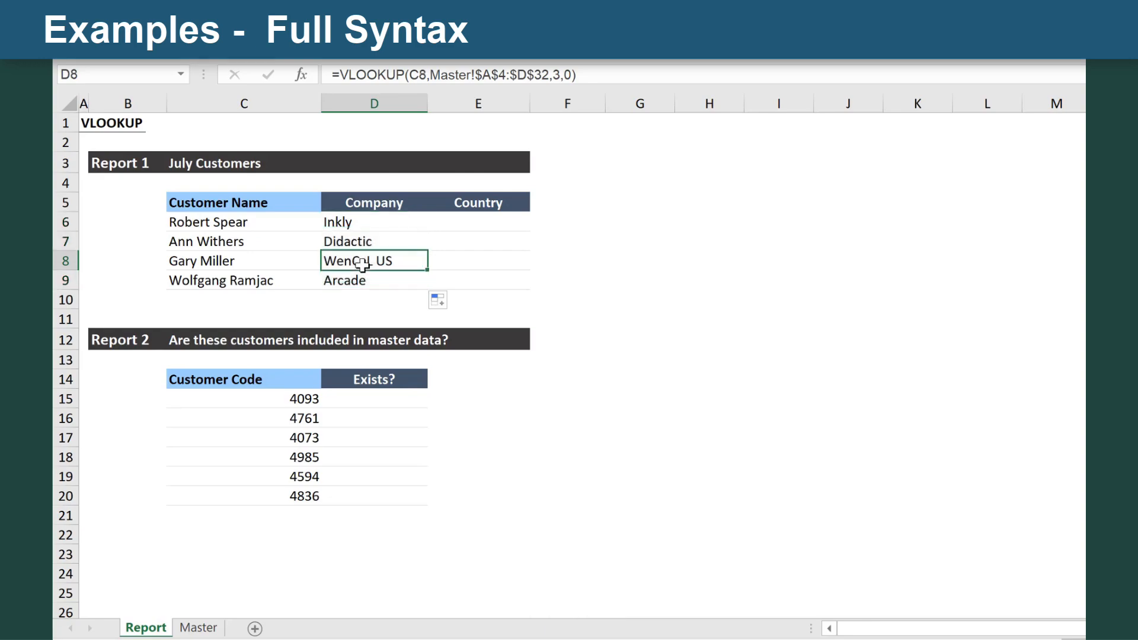
{"action": "left_click", "coordinate": [198, 628]}
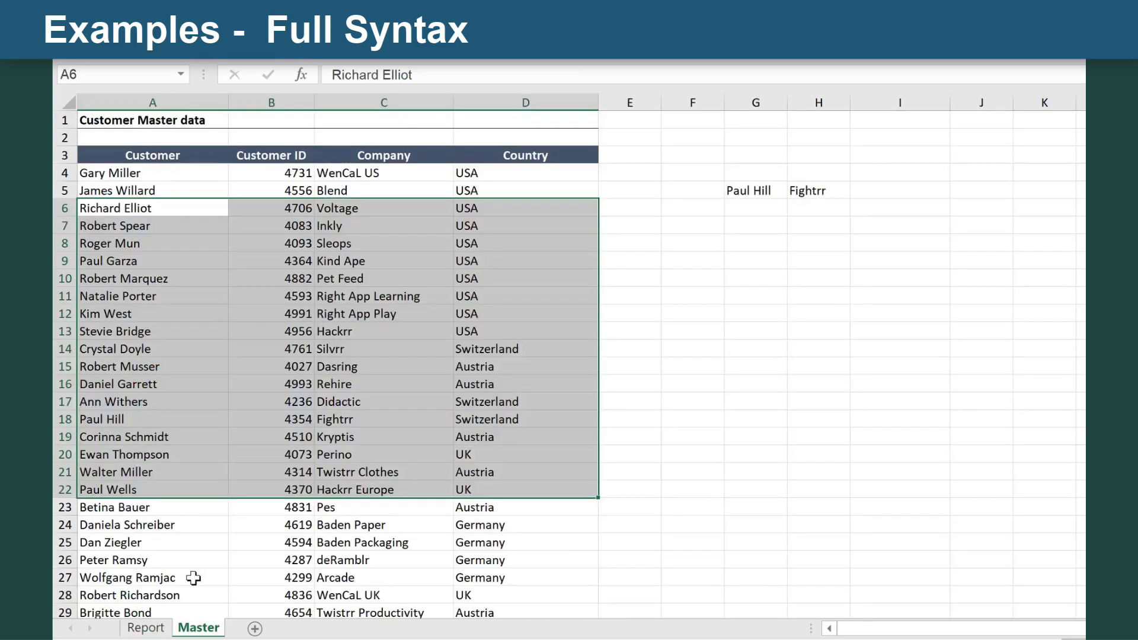
{"action": "left_click", "coordinate": [168, 172]}
{"action": "left_click", "coordinate": [347, 172]}
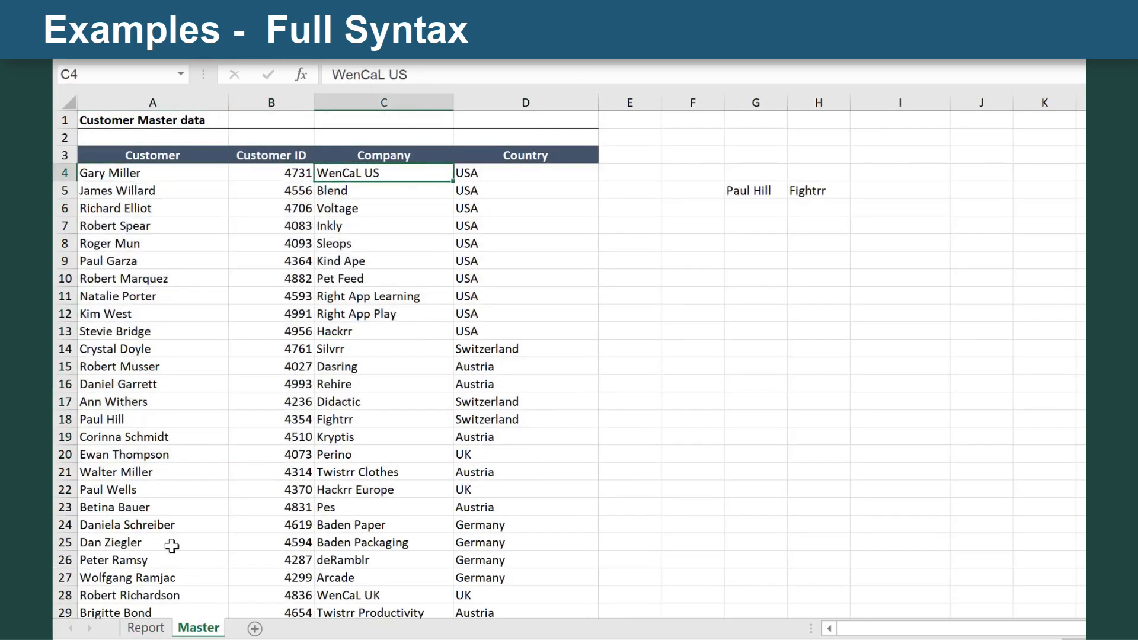
{"action": "left_click", "coordinate": [145, 628]}
Step: Review the lookup value, table array and column index in the D6 formula without changing it
{"action": "key", "text": "Up"}
{"action": "key", "text": "Up"}
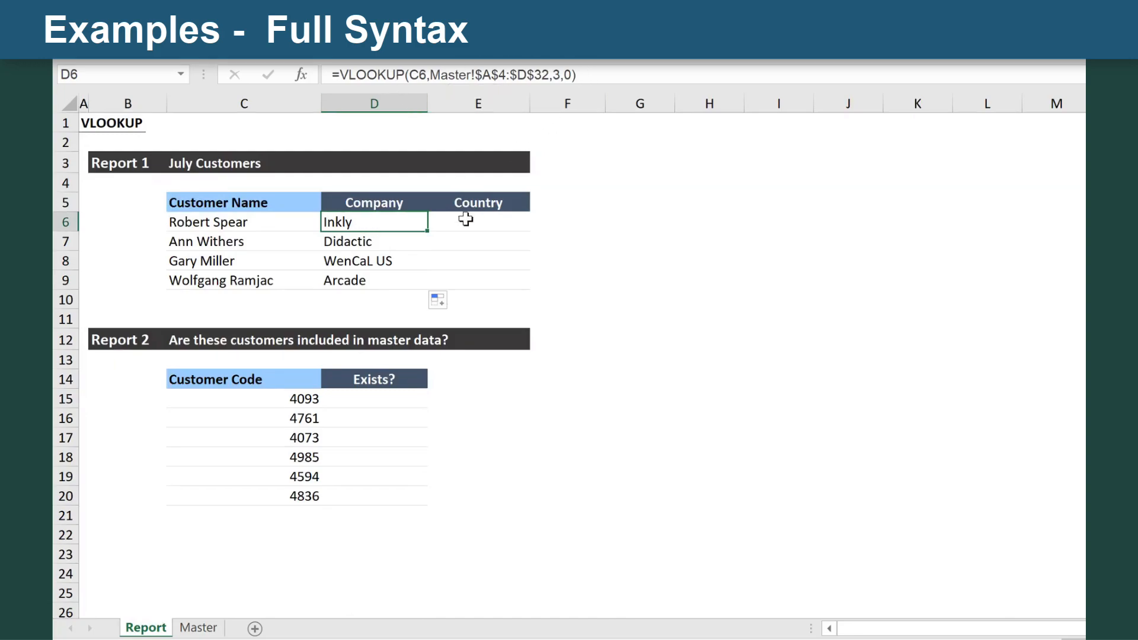
{"action": "left_click", "coordinate": [419, 77]}
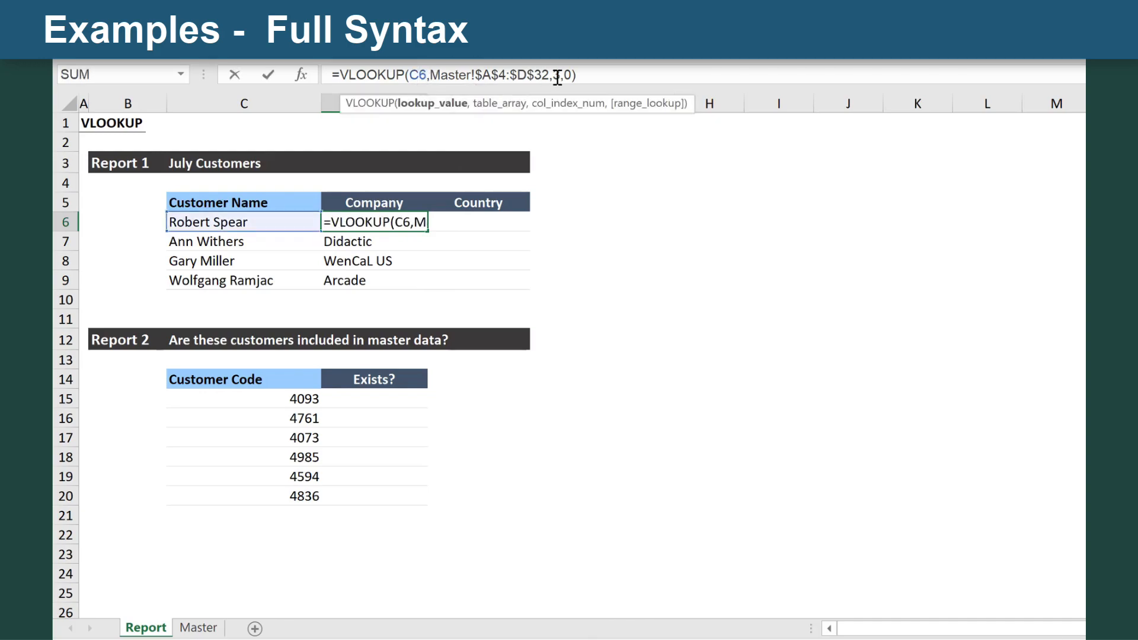
{"action": "key", "text": "ctrl+Return"}
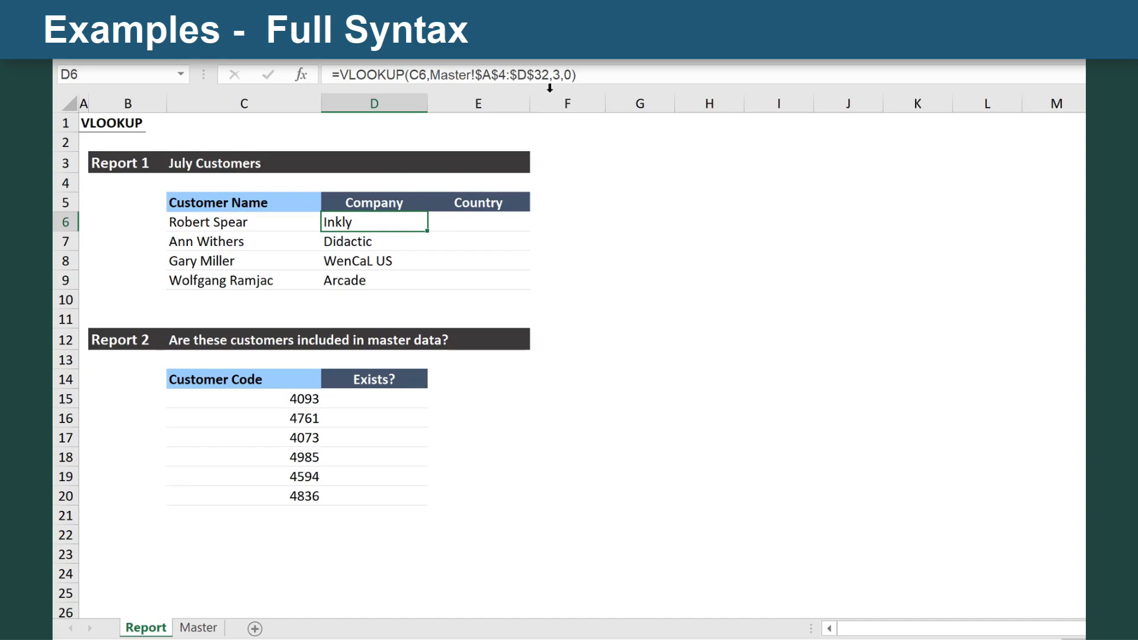
Step: Enter the column index numbers 3 in D4 and 4 in E4, above the Company and Country headers
{"action": "left_click", "coordinate": [561, 76]}
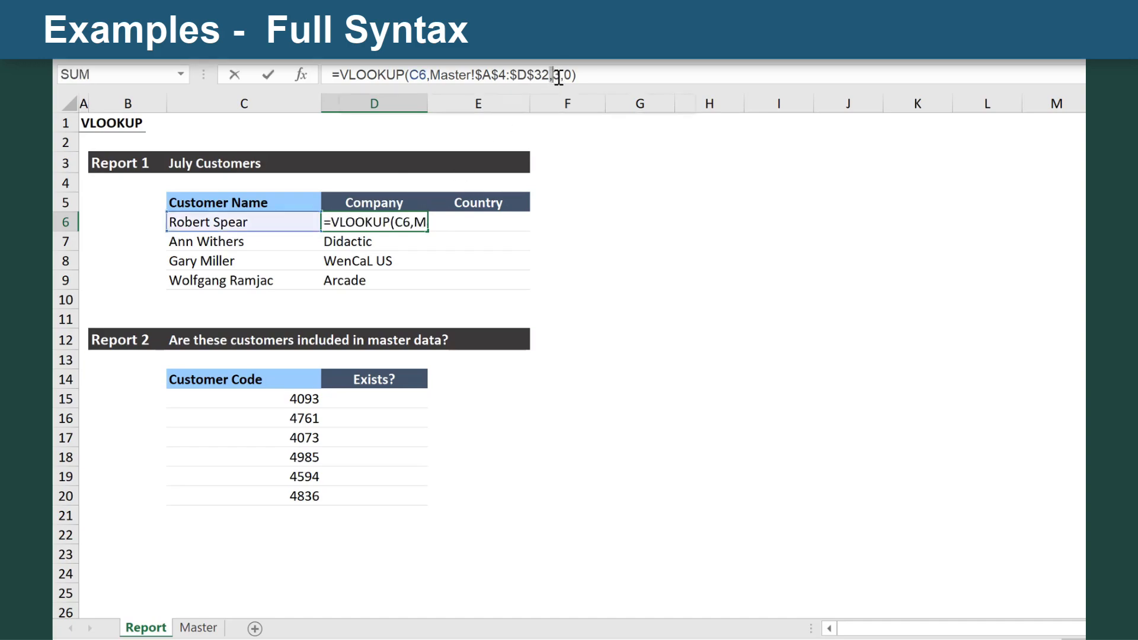
{"action": "key", "text": "ctrl+Return"}
{"action": "left_click", "coordinate": [396, 180]}
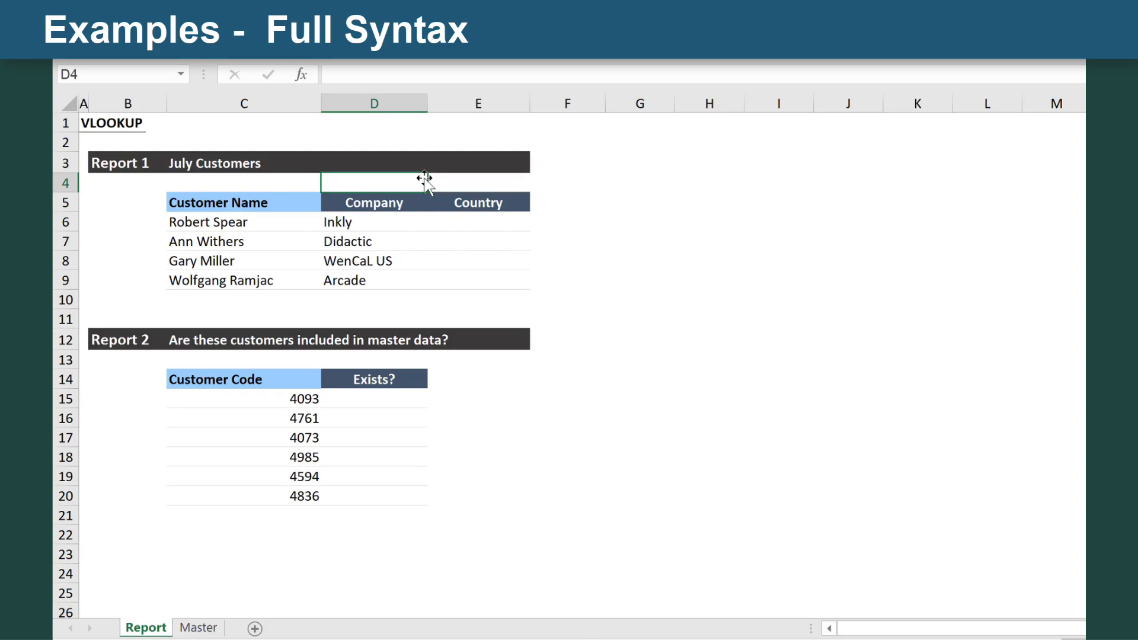
{"action": "key", "text": "Right"}
{"action": "type", "text": "4"}
{"action": "key", "text": "Return"}
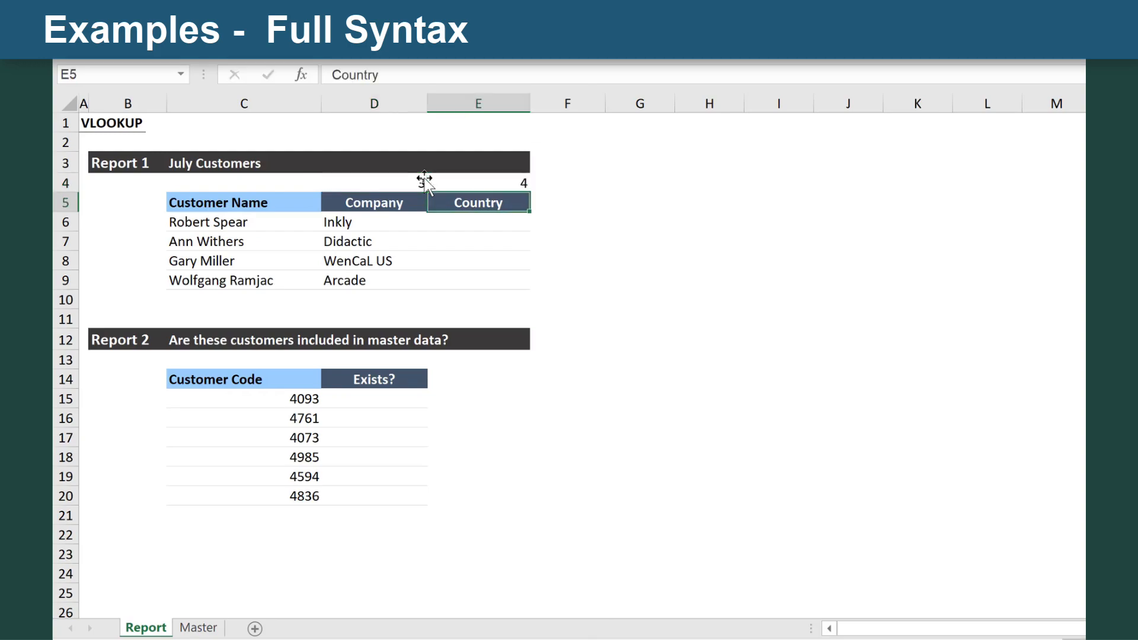
Step: Lock only the column of the lookup value in the D6 formula, making it $C6
{"action": "left_click", "coordinate": [402, 226]}
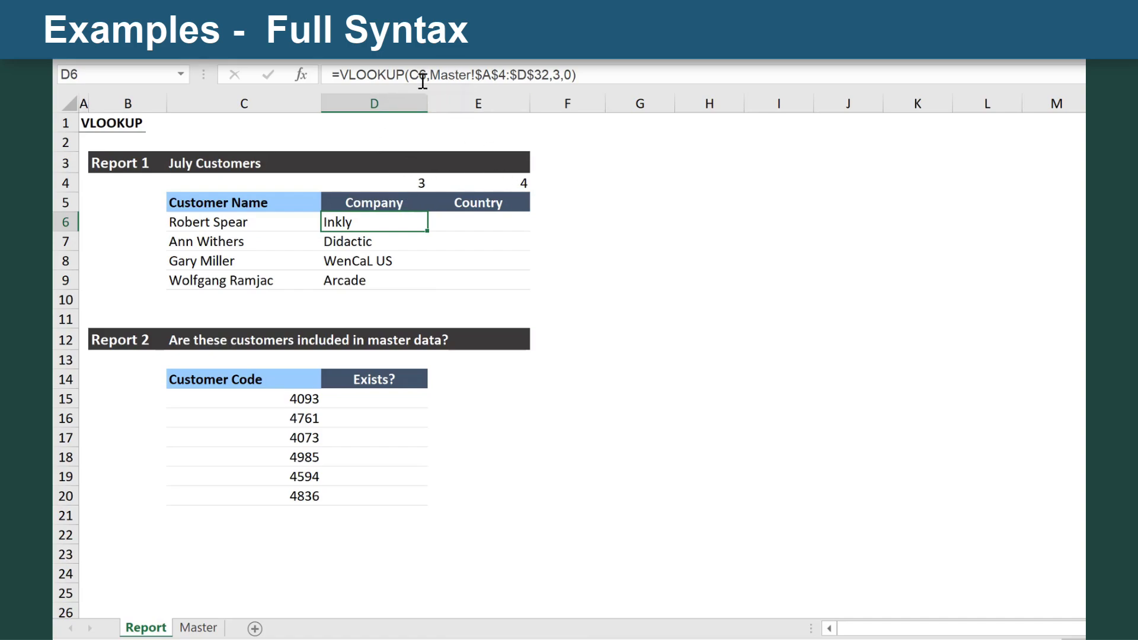
{"action": "left_click", "coordinate": [418, 76]}
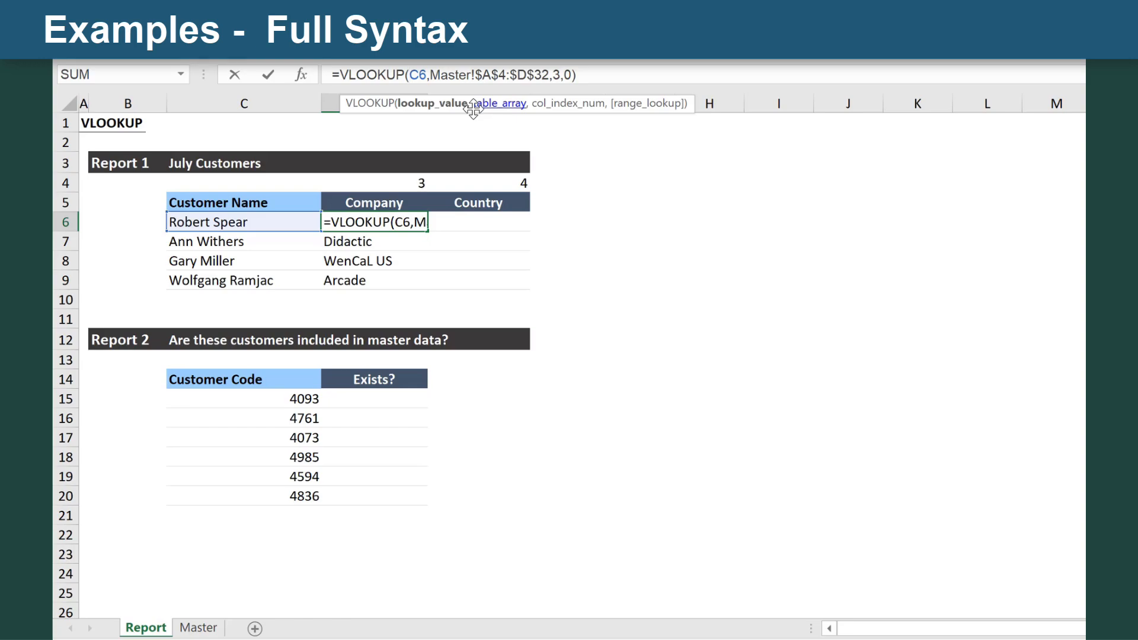
{"action": "type", "text": "$"}
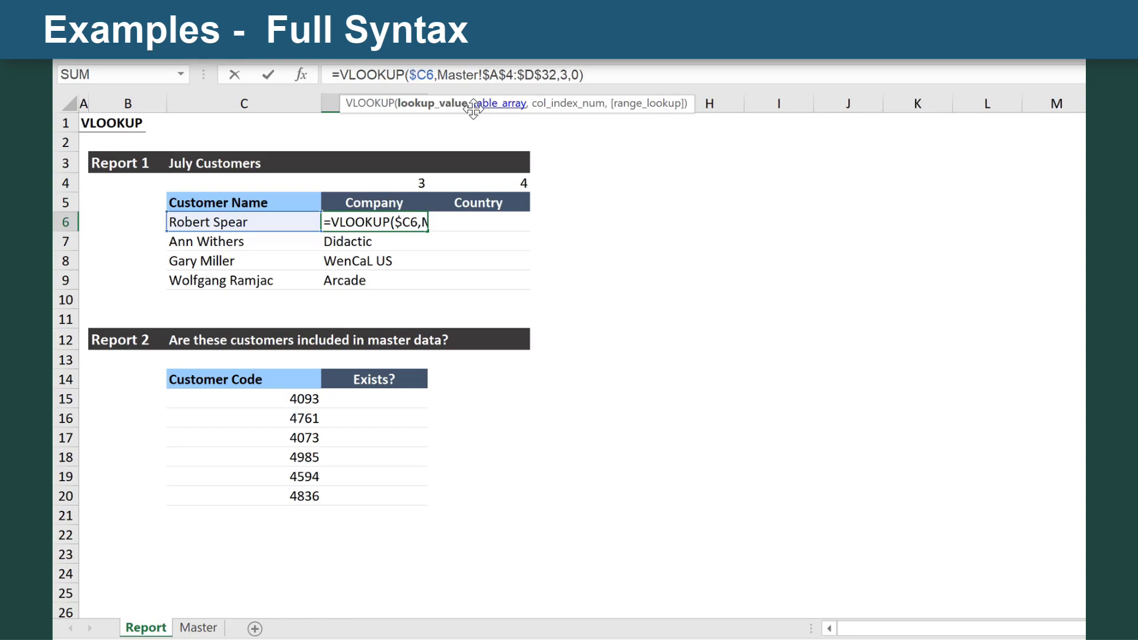
{"action": "key", "text": "F4"}
{"action": "key", "text": "F4"}
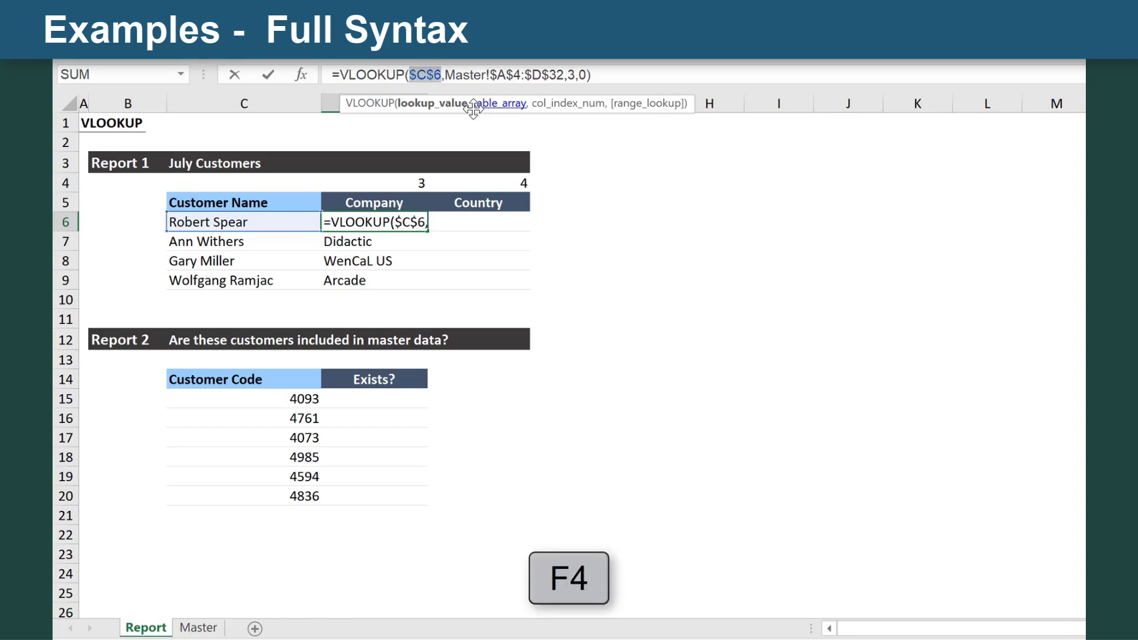
{"action": "key", "text": "F4"}
{"action": "key", "text": "F4"}
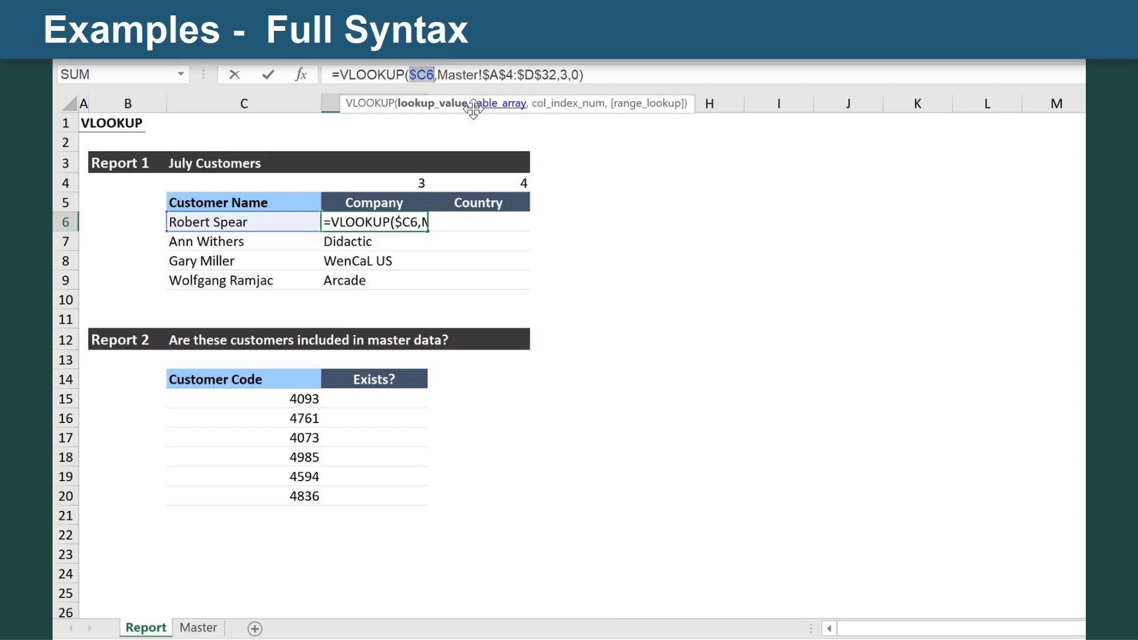
Step: Replace the hard-coded column index in the D6 formula with D$4 and fill the formula across and down to E9
{"action": "left_click", "coordinate": [568, 74]}
{"action": "key", "text": "BackSpace"}
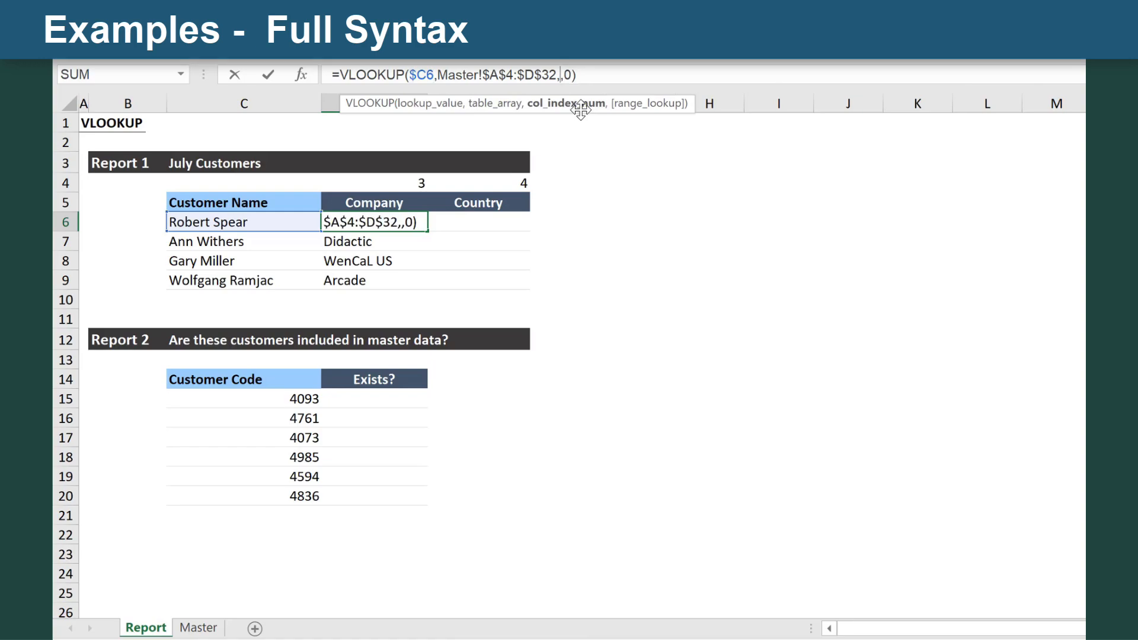
{"action": "left_click", "coordinate": [395, 182]}
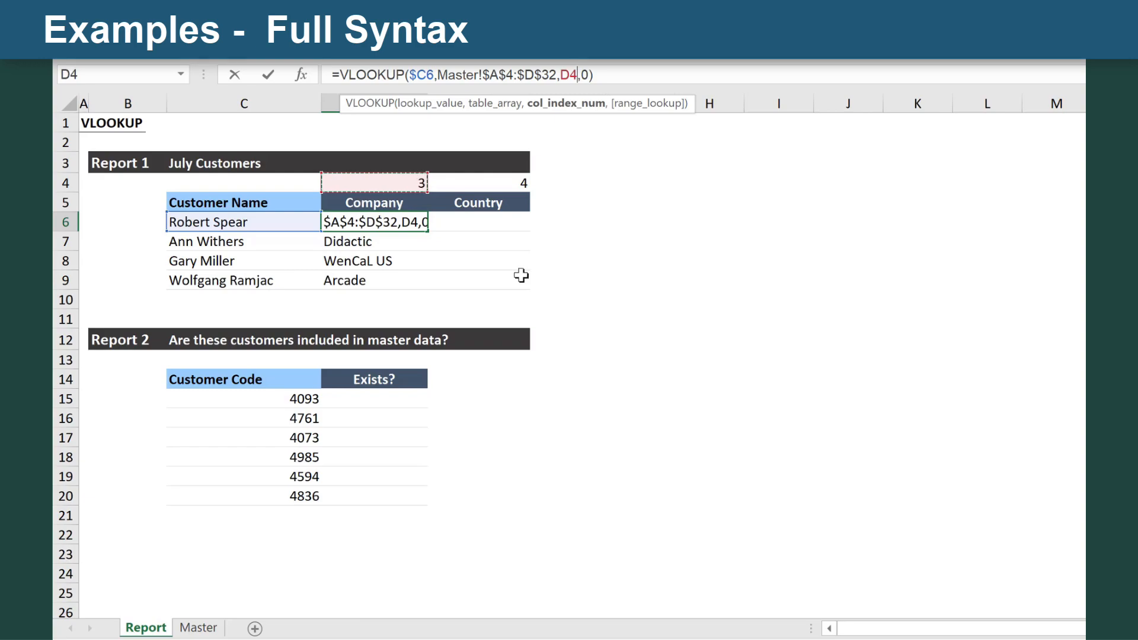
{"action": "key", "text": "F4"}
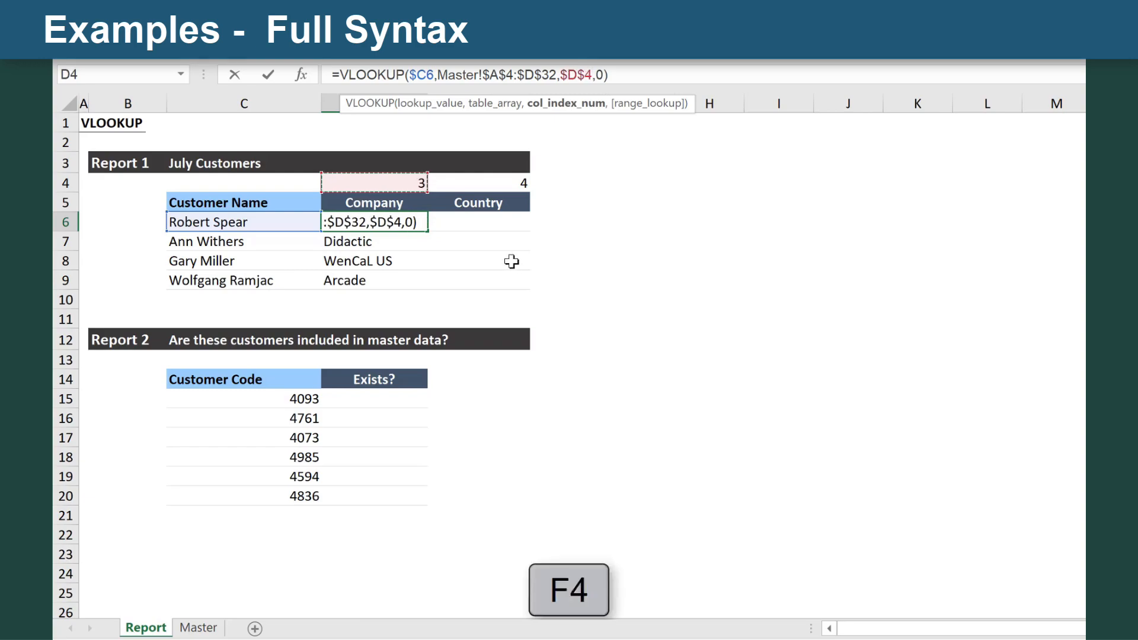
{"action": "key", "text": "F4"}
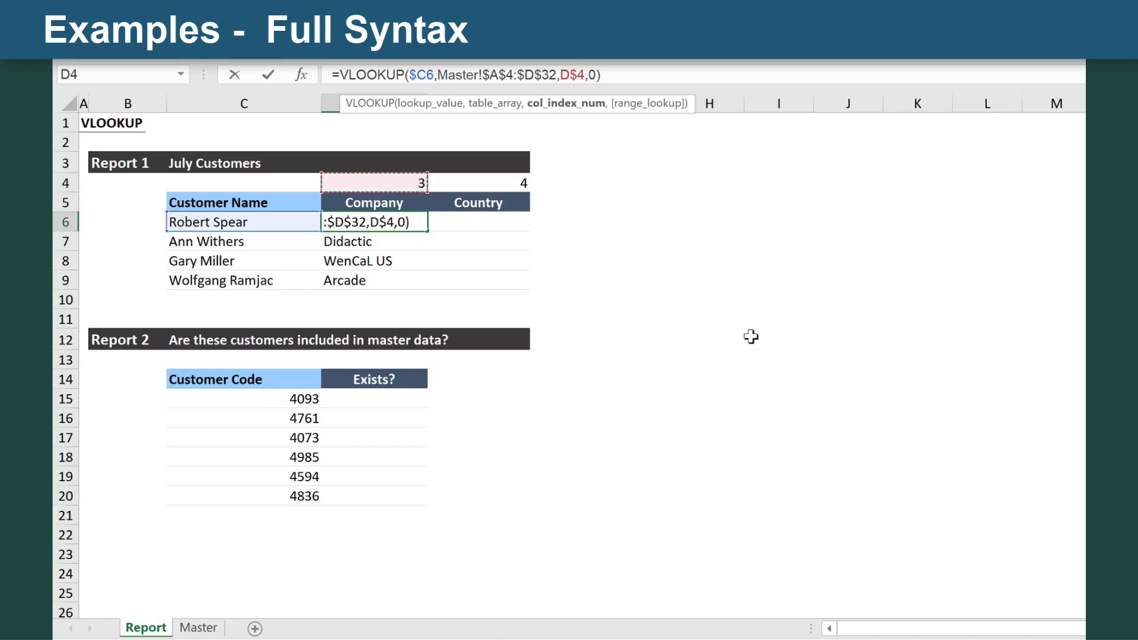
{"action": "key", "text": "ctrl+Return"}
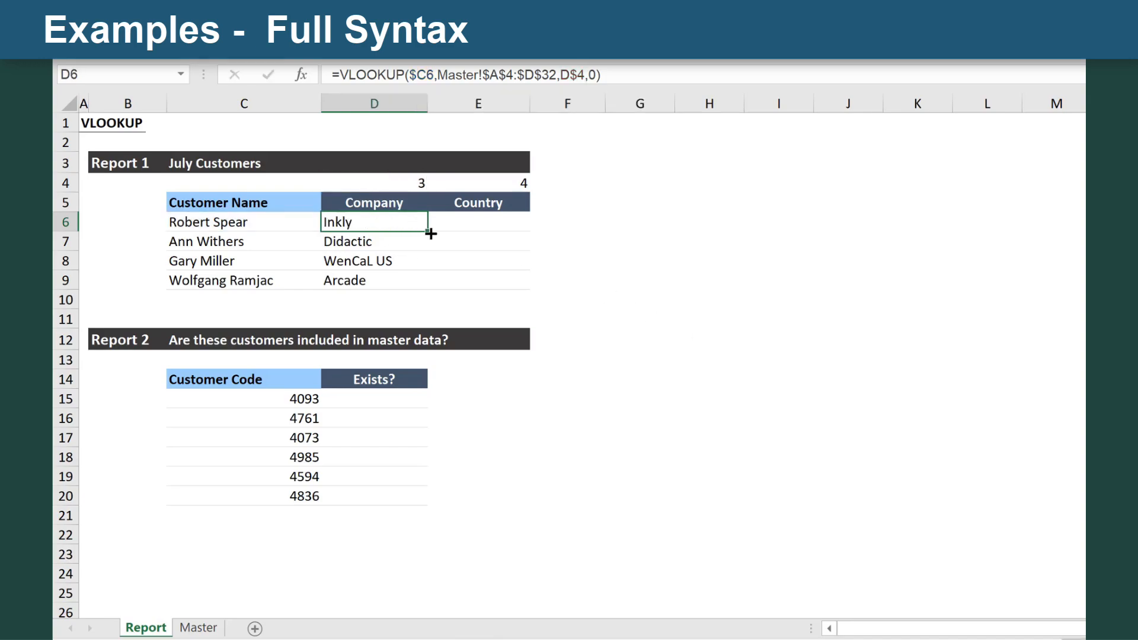
{"action": "left_click_drag", "start_coordinate": [435, 231], "coordinate": [532, 291]}
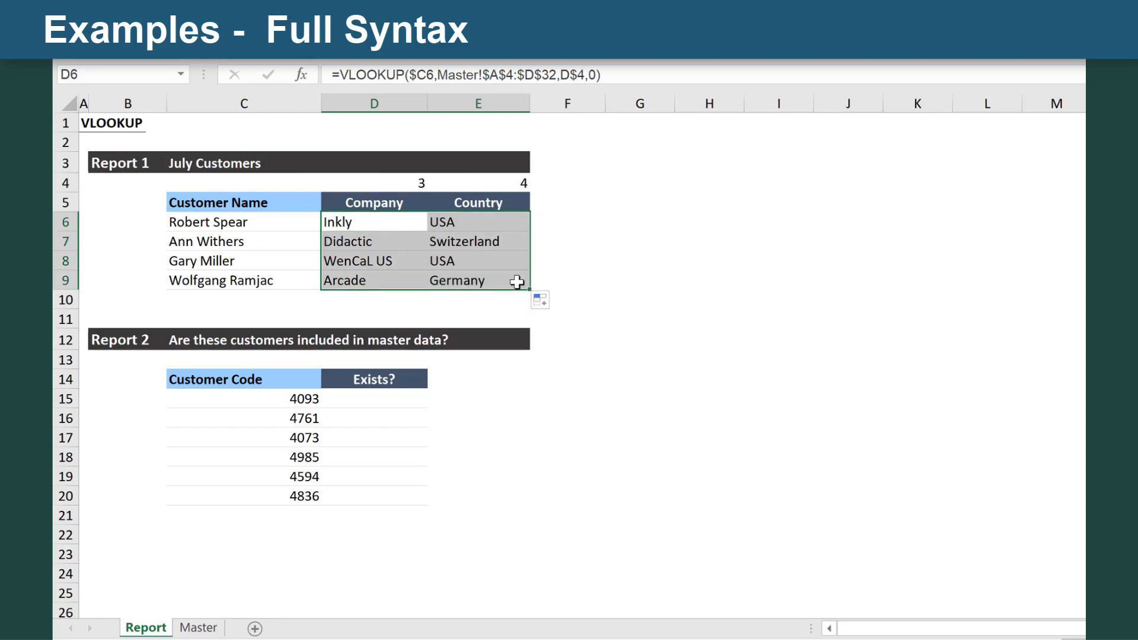
Step: Check the country returned in E9 against the row of the customer from C9 on the Master sheet
{"action": "left_click", "coordinate": [471, 283]}
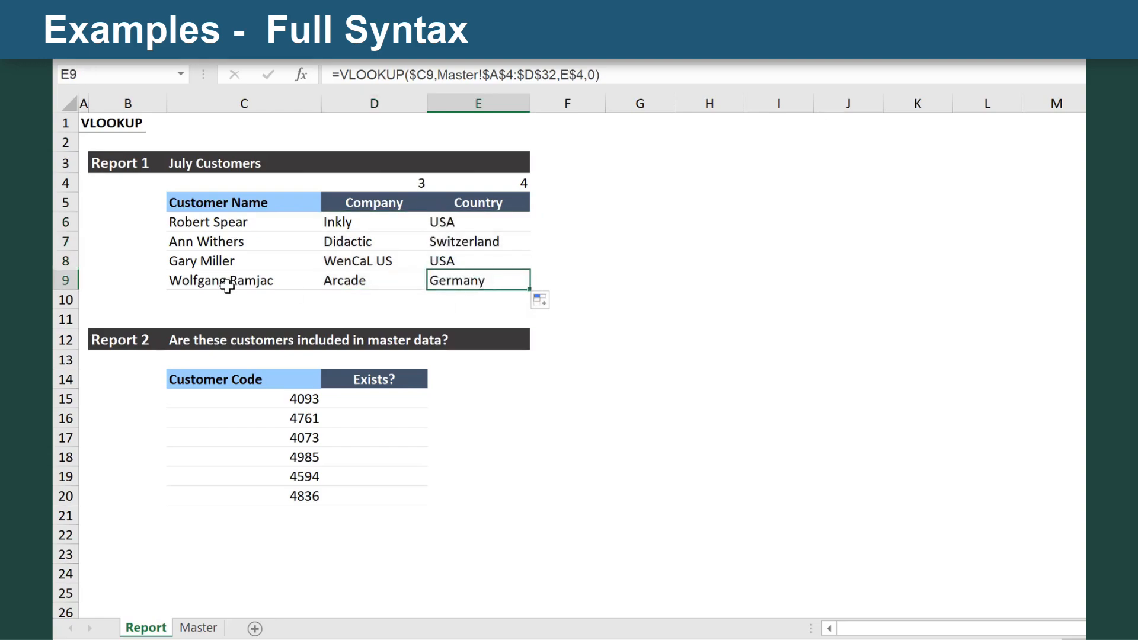
{"action": "left_click", "coordinate": [227, 284]}
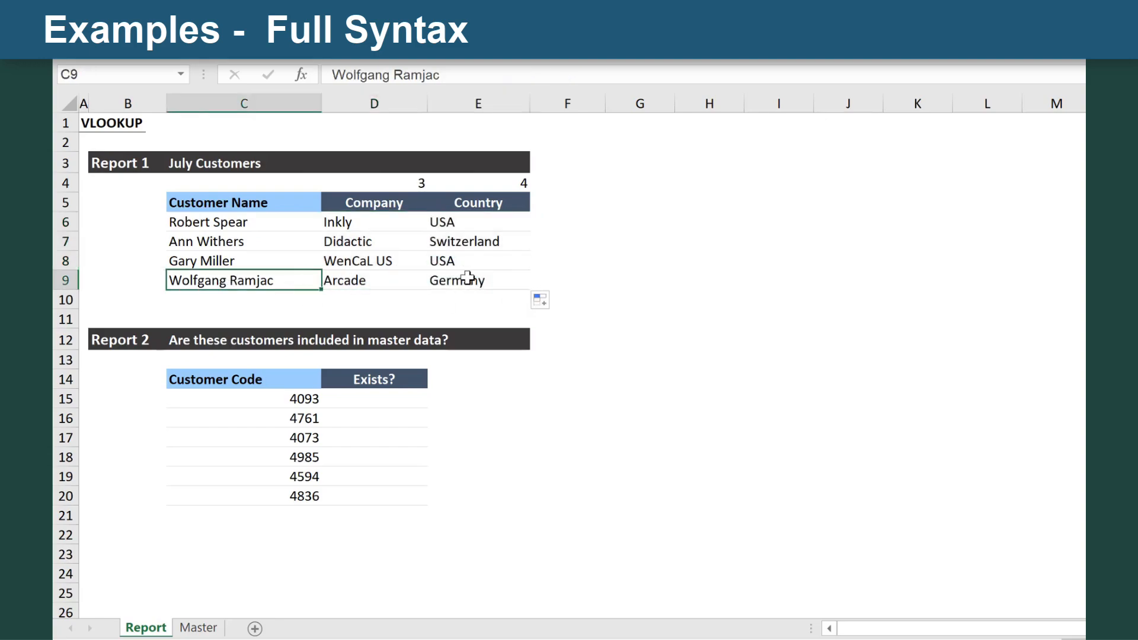
{"action": "left_click", "coordinate": [199, 628]}
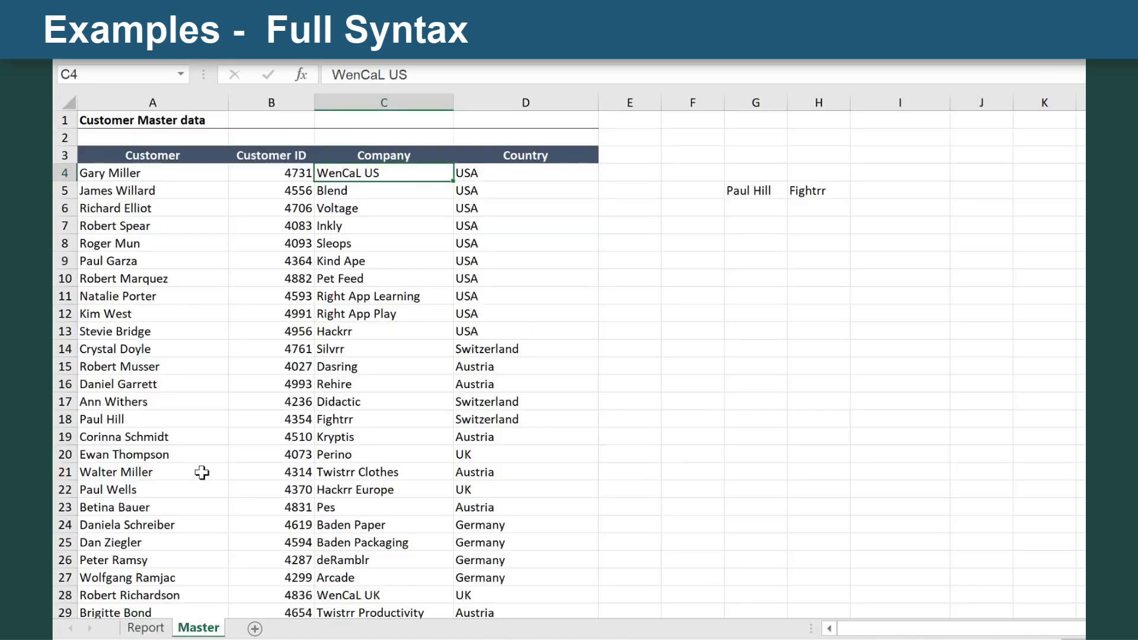
{"action": "left_click", "coordinate": [189, 459]}
{"action": "scroll", "coordinate": [189, 459], "scroll_direction": "down", "scroll_amount": 4}
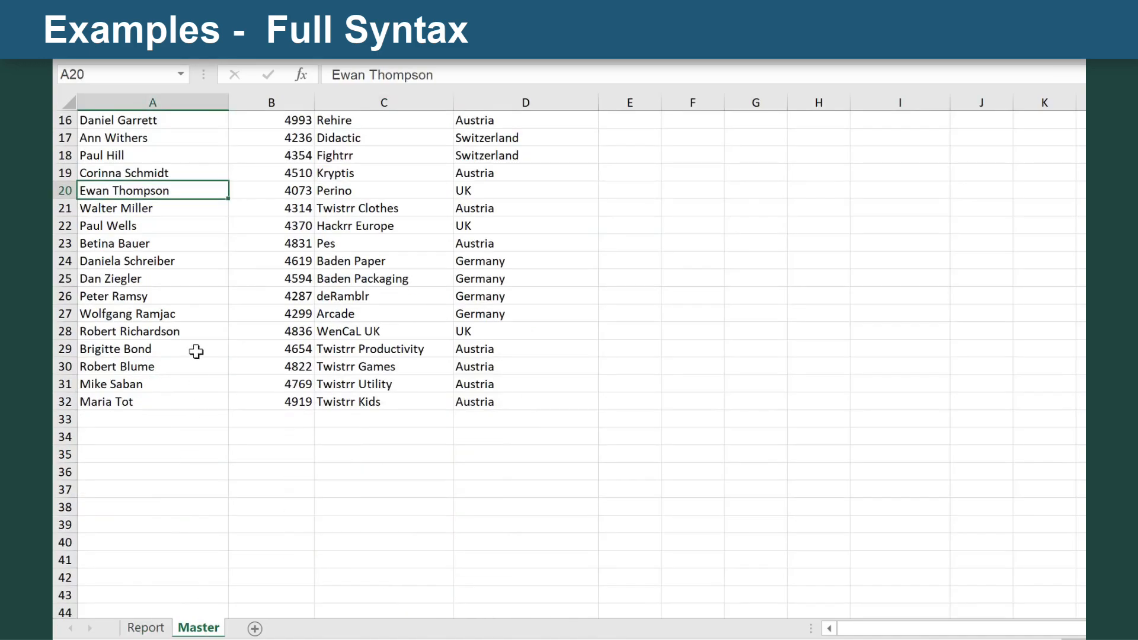
{"action": "left_click", "coordinate": [178, 314]}
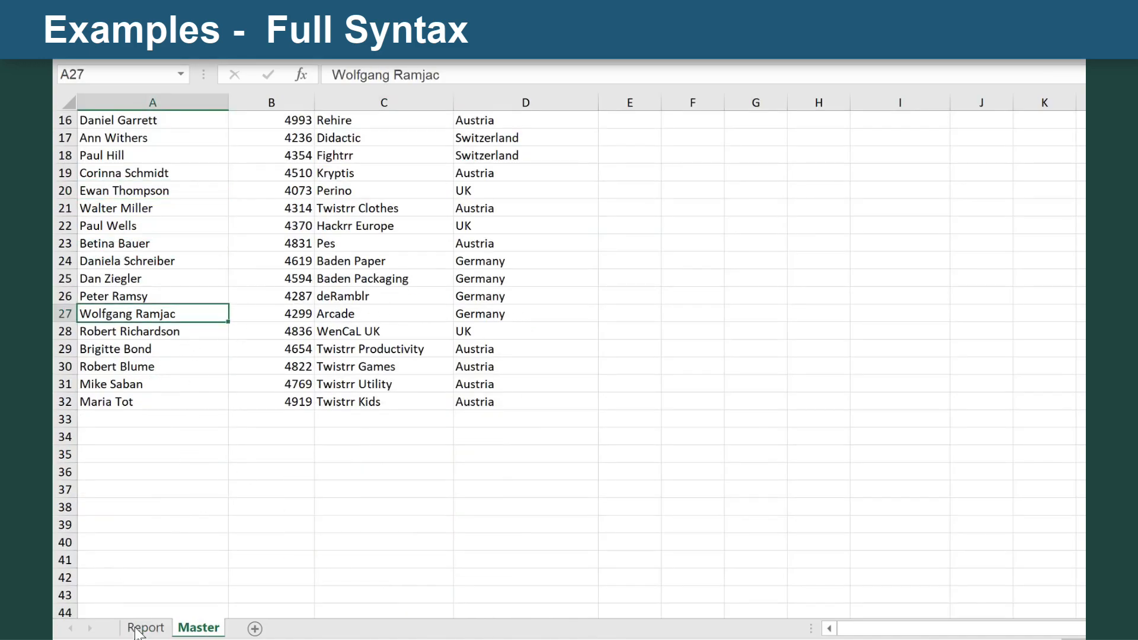